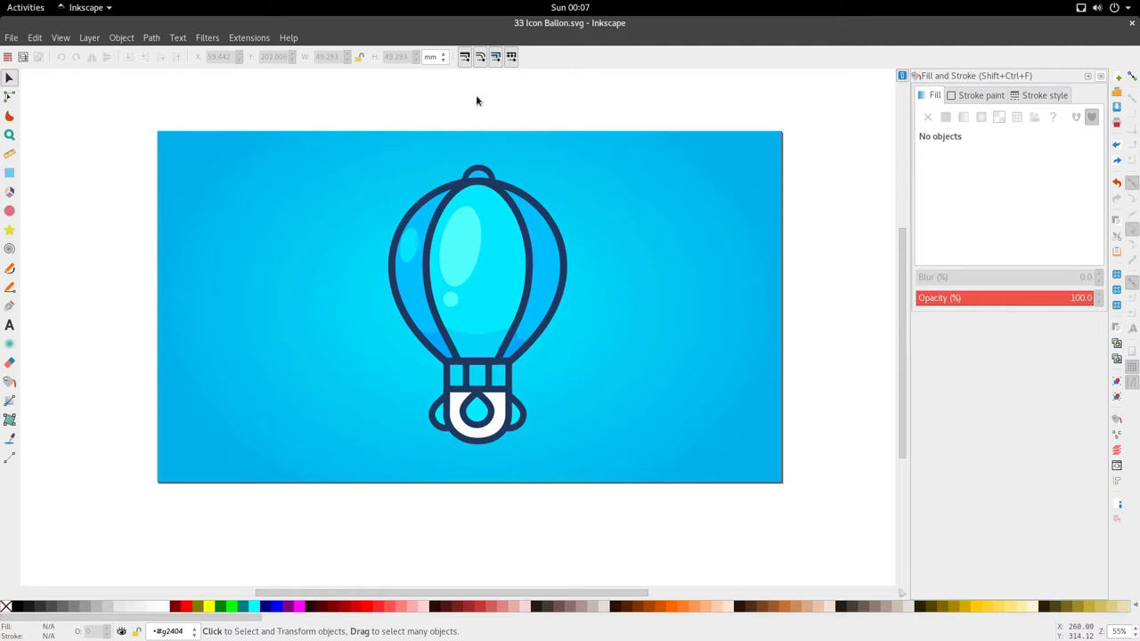
- Inspect the balloon's middle panel and its flat 00ebffff cyan fill
ctrl+scroll(513, 204, up, 1)
ctrl+scroll(514, 211, up, 1)
double_click(514, 211)
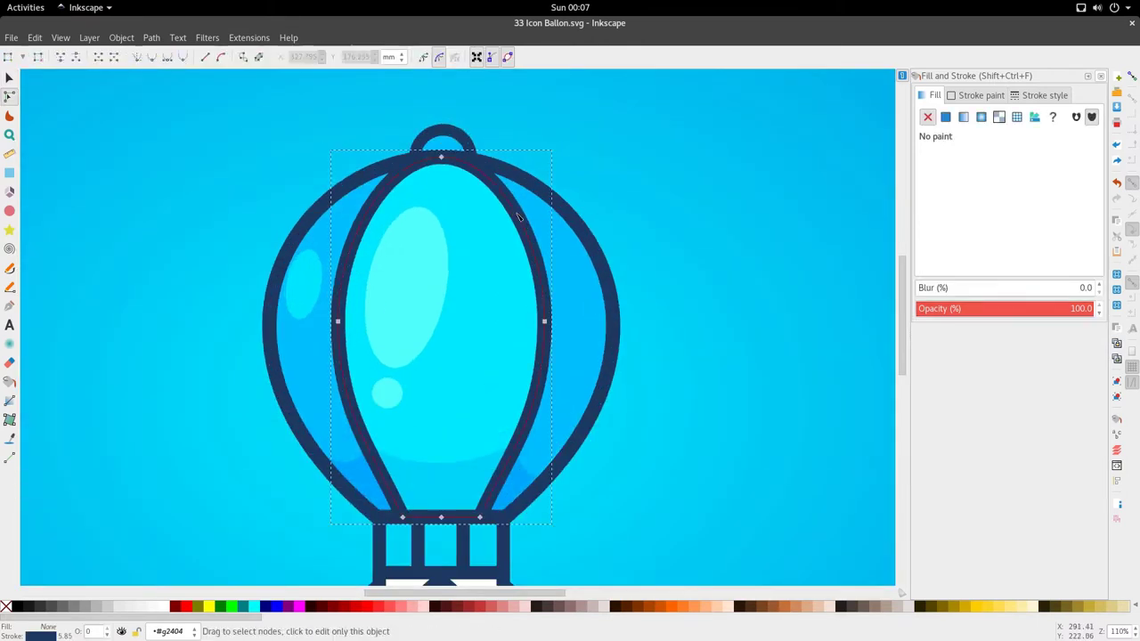
click(514, 211)
ctrl+scroll(514, 274, down, 2)
key(s)
ctrl+scroll(450, 326, up, 1)
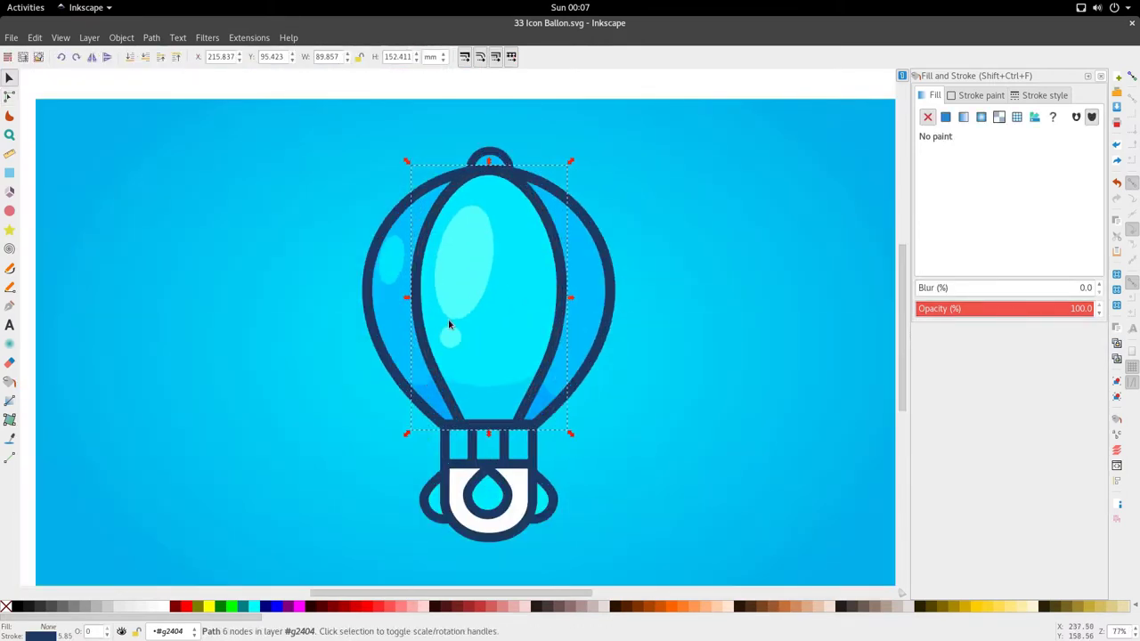
- Check the highlight's 4effffff fill, then recheck the middle panel
click(460, 344)
alt+click(459, 344)
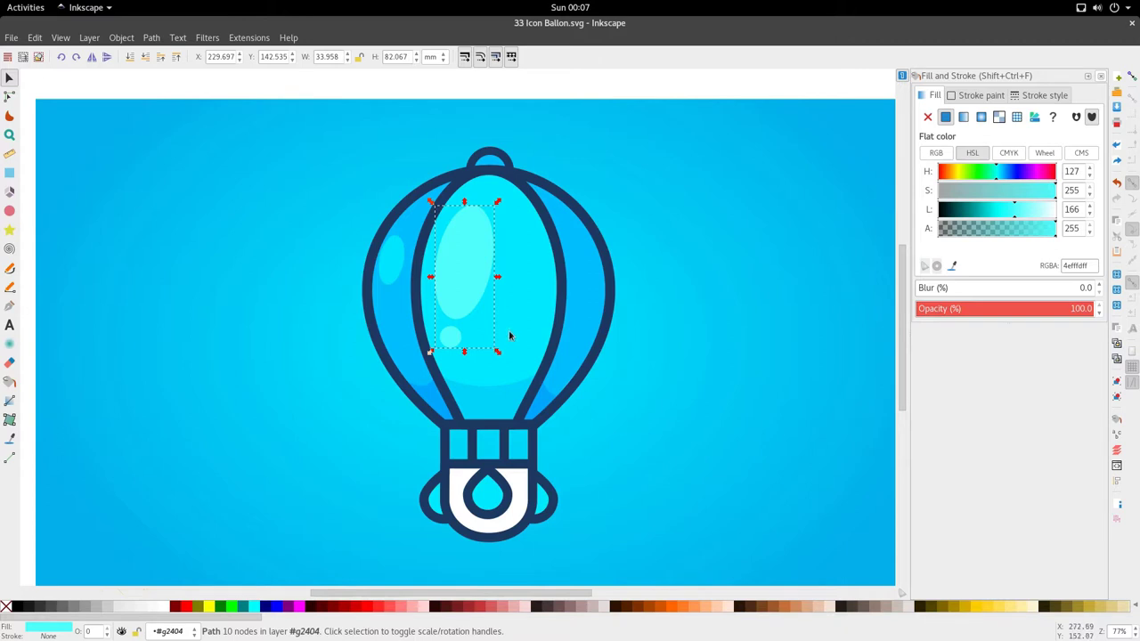
double_click(509, 336)
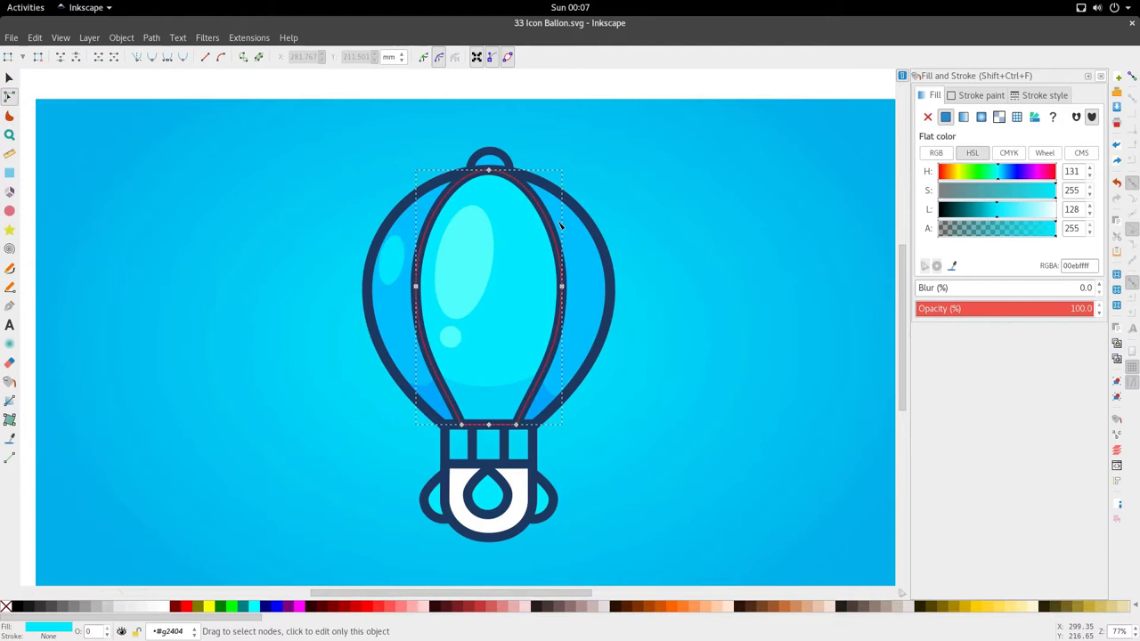
key(s)
scroll(534, 304, down, 2)
scroll(471, 302, up, 1)
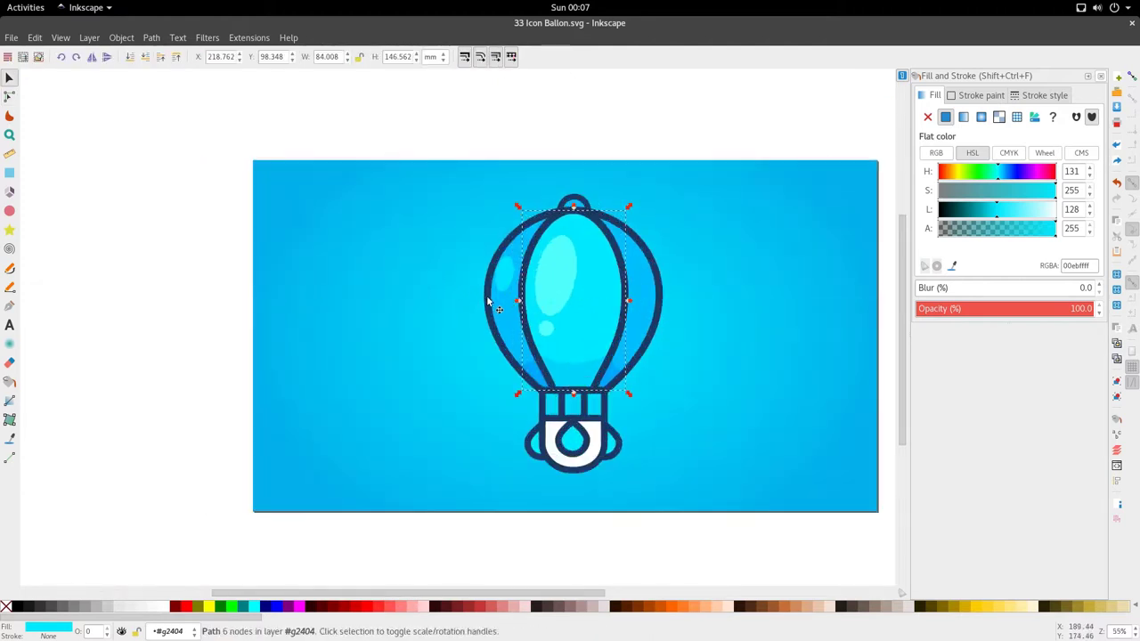
scroll(489, 300, down, 1)
- Draw an 86.988 mm circle at the page's upper left beside the balloon
click(10, 211)
scroll(392, 255, up, 1)
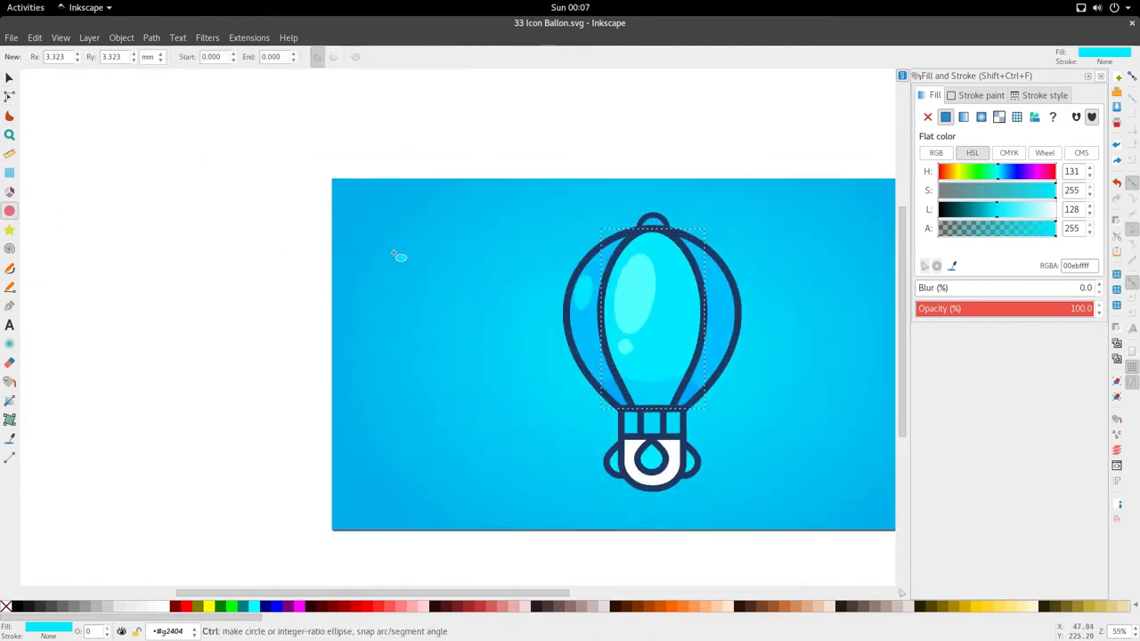
drag(339, 204, 459, 309)
key(s)
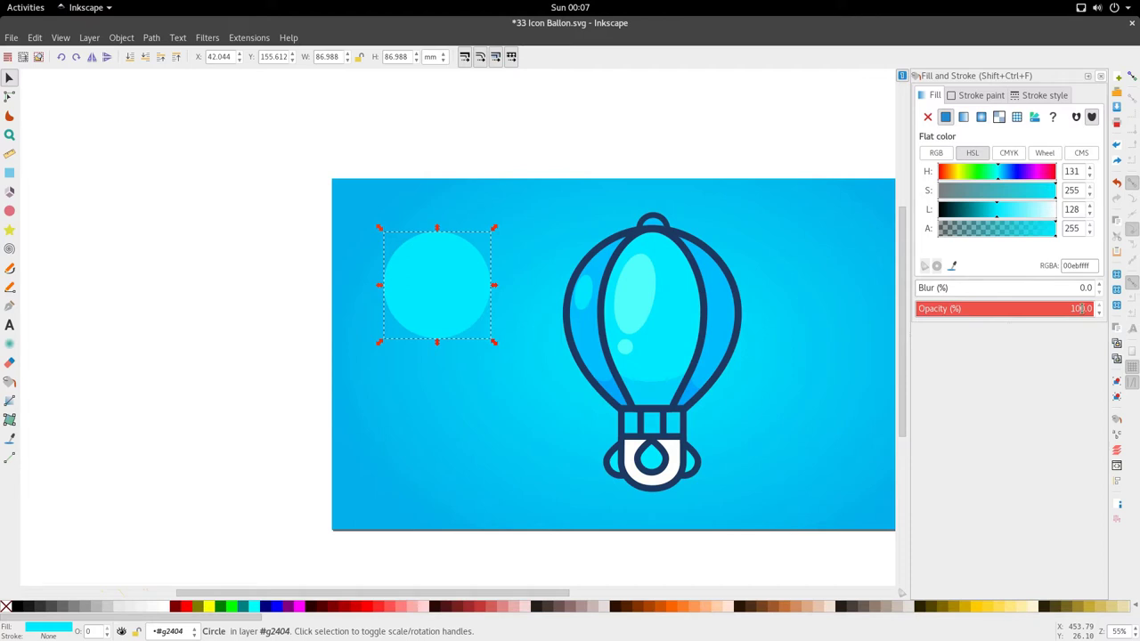
- Lower the circle's opacity and alpha, then restore it to nearly opaque 00ebfffa
mouse_move(1035, 309)
mouse_down()
mouse_move(978, 309)
mouse_move(1072, 309)
mouse_move(1043, 309)
mouse_up()
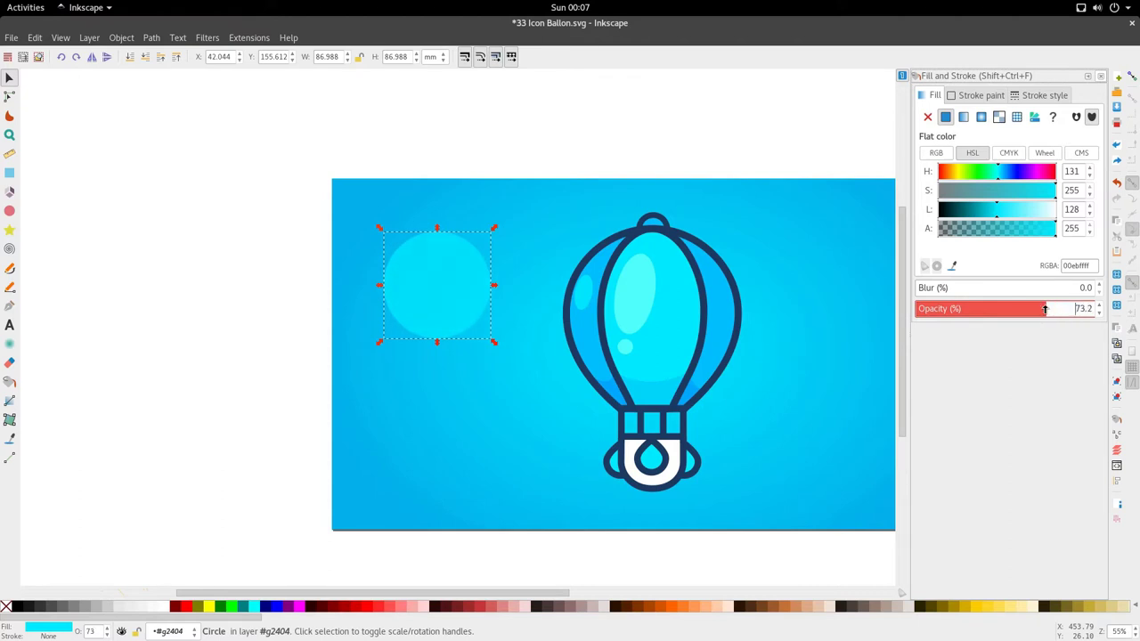
drag(1022, 231, 1059, 230)
drag(1059, 308, 1118, 315)
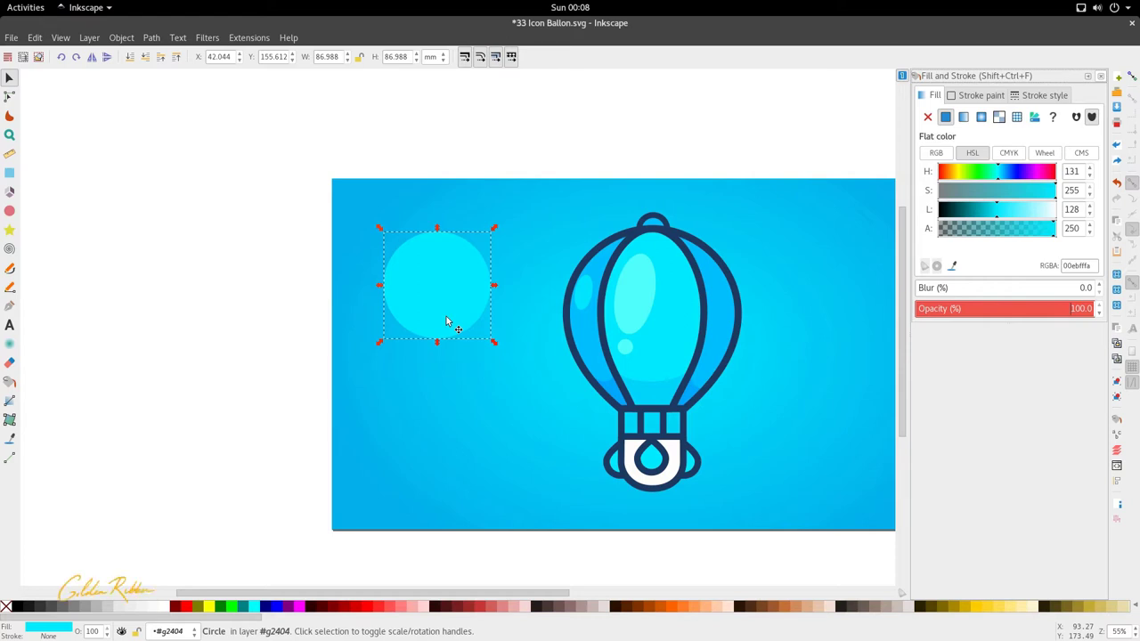
- Nudge the cyan test circle left and delete it, then pan the canvas
drag(447, 322, 393, 336)
key(Delete)
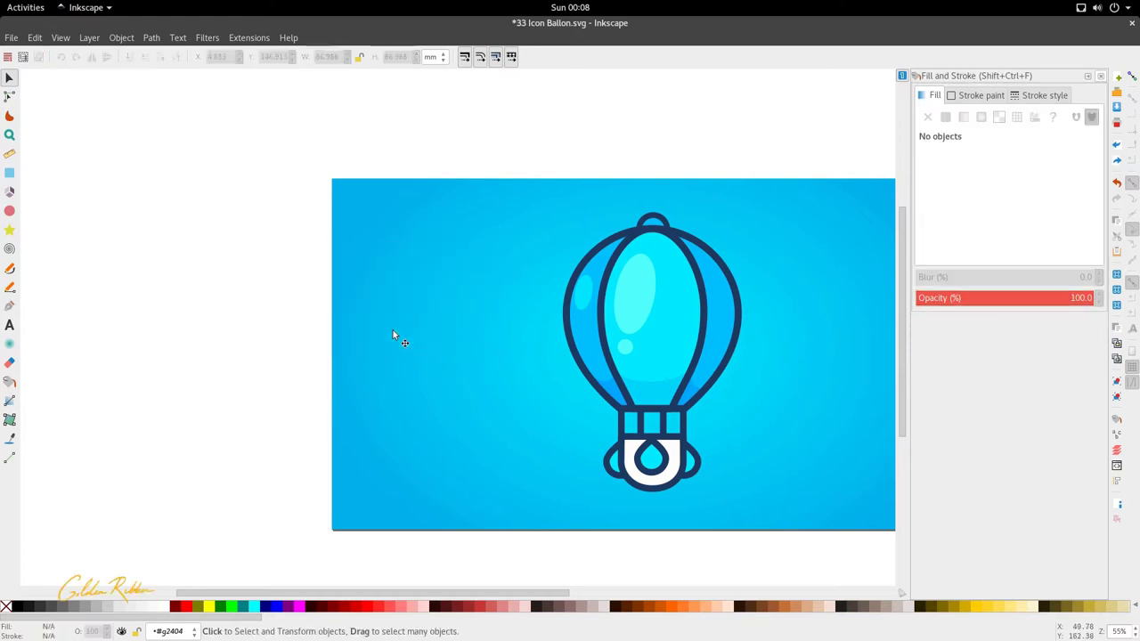
scroll(623, 294, up, 1)
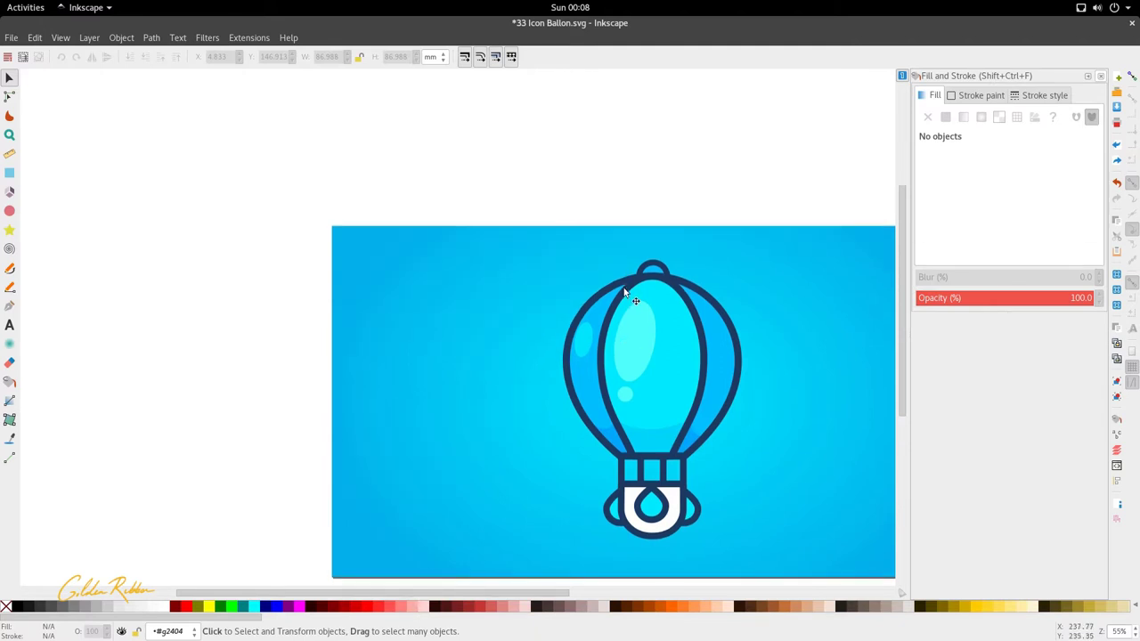
drag(623, 293, 496, 247)
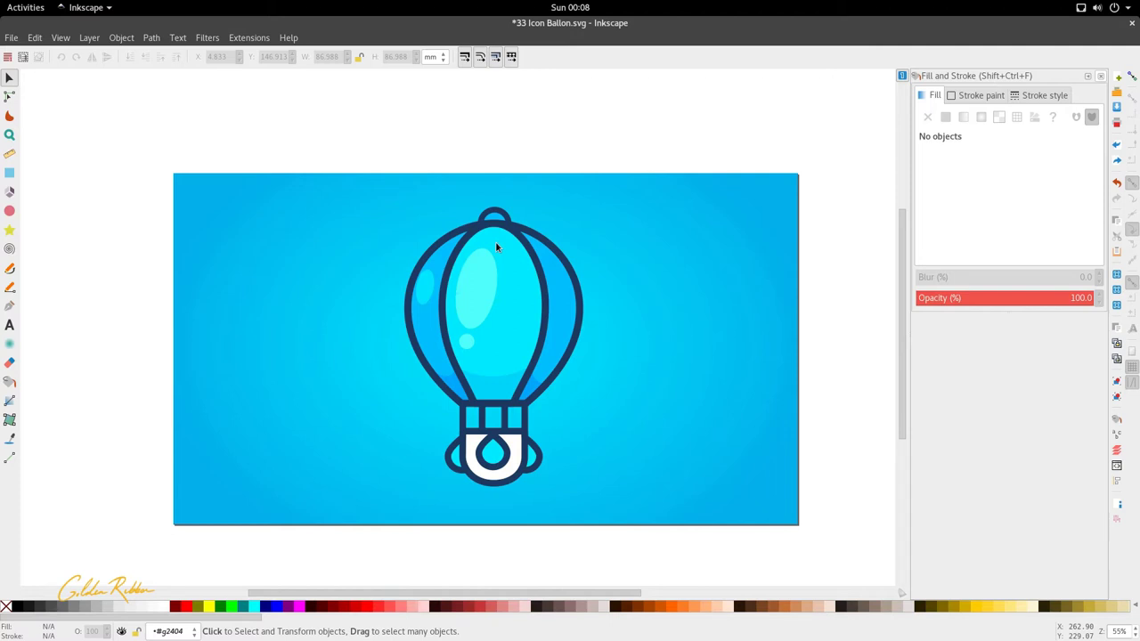
click(495, 242)
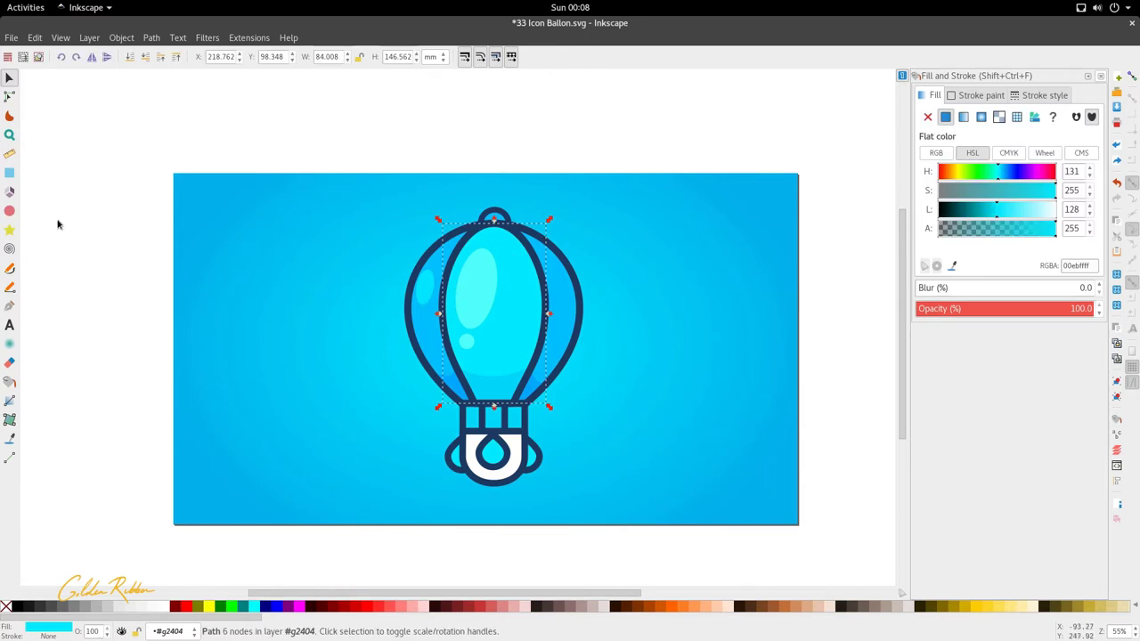
click(9, 211)
drag(267, 247, 317, 297)
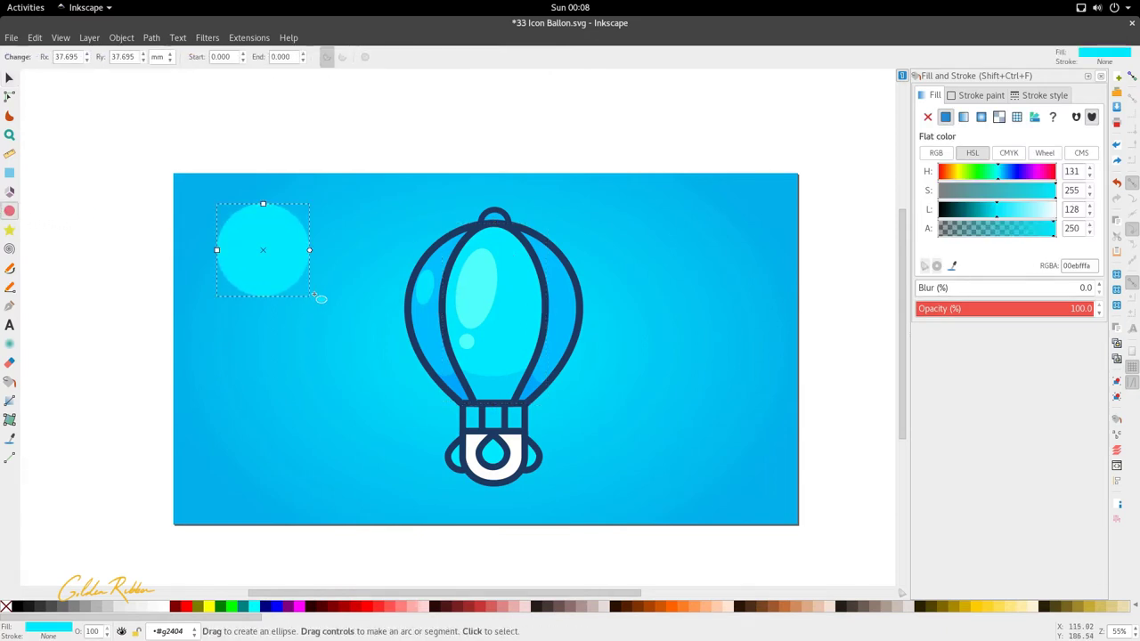
key(s)
key(e)
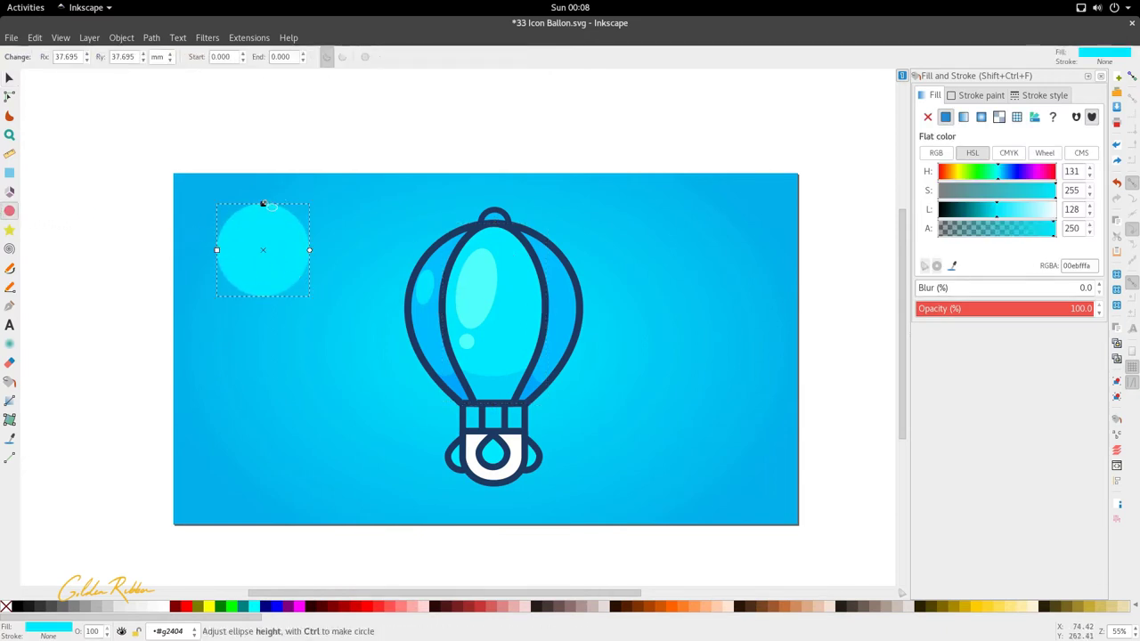
key(s)
drag(288, 223, 346, 236)
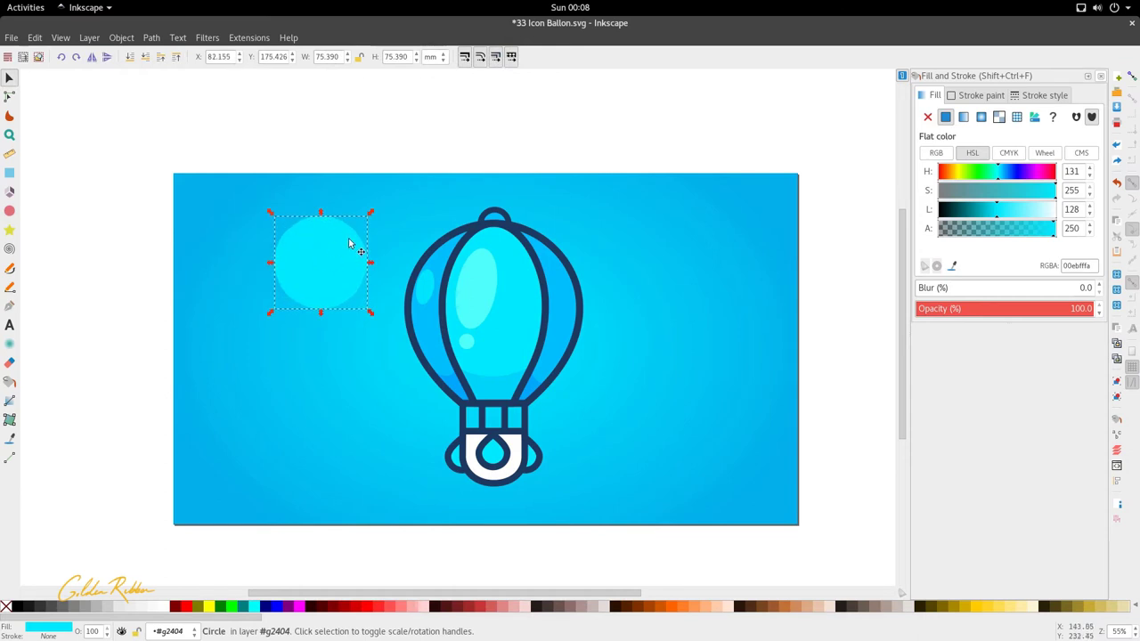
click(177, 37)
mouse_move(157, 36)
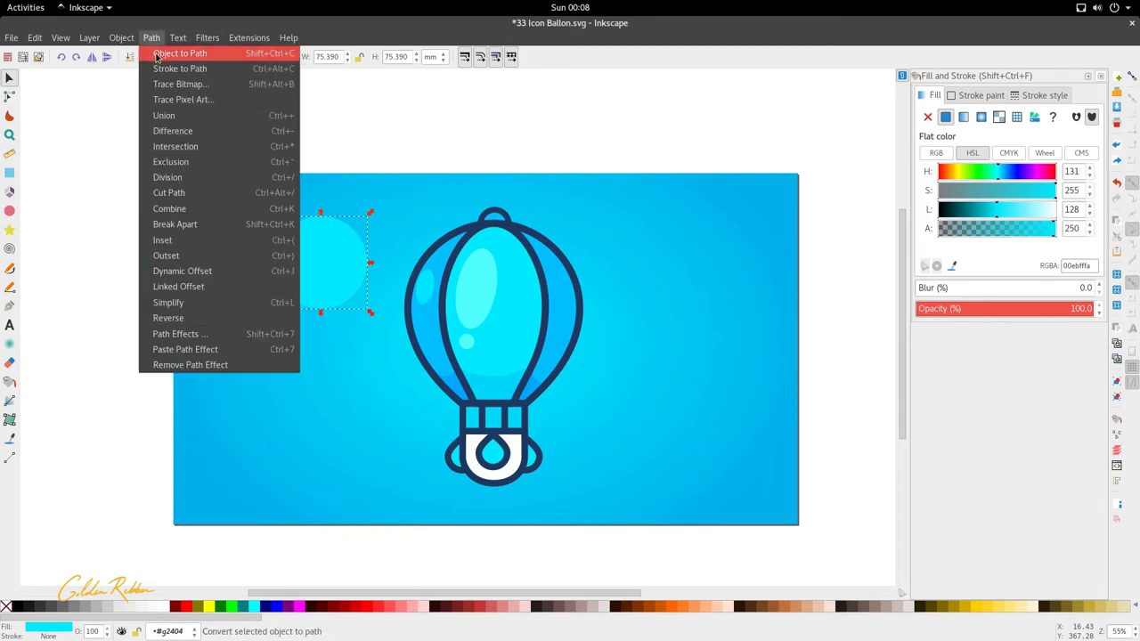
click(156, 52)
key(n)
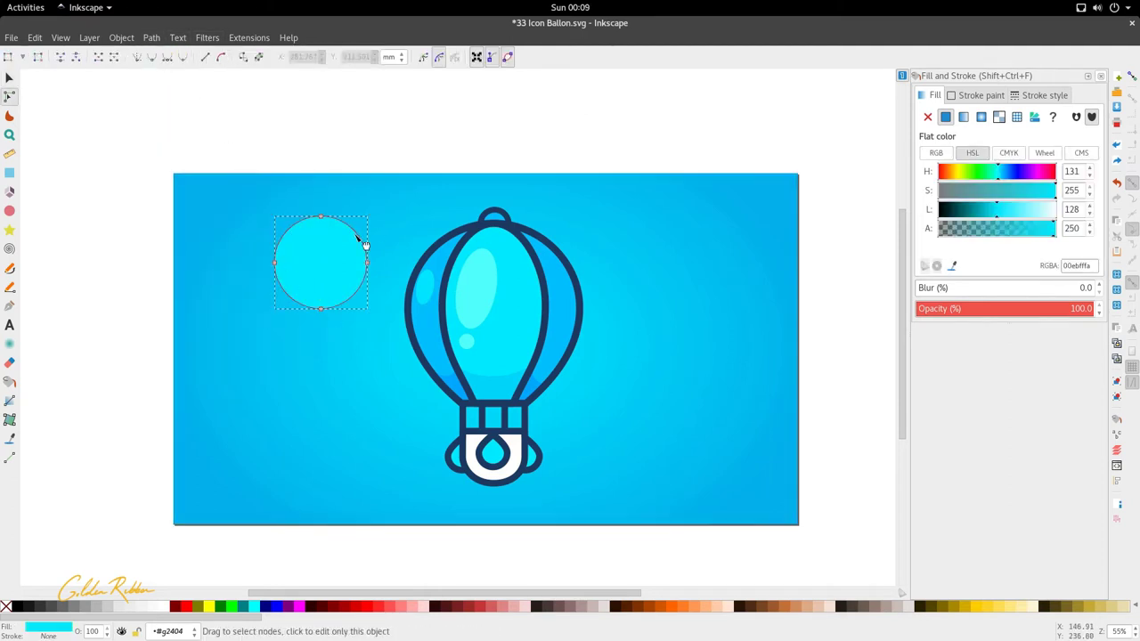
key(s)
key(Delete)
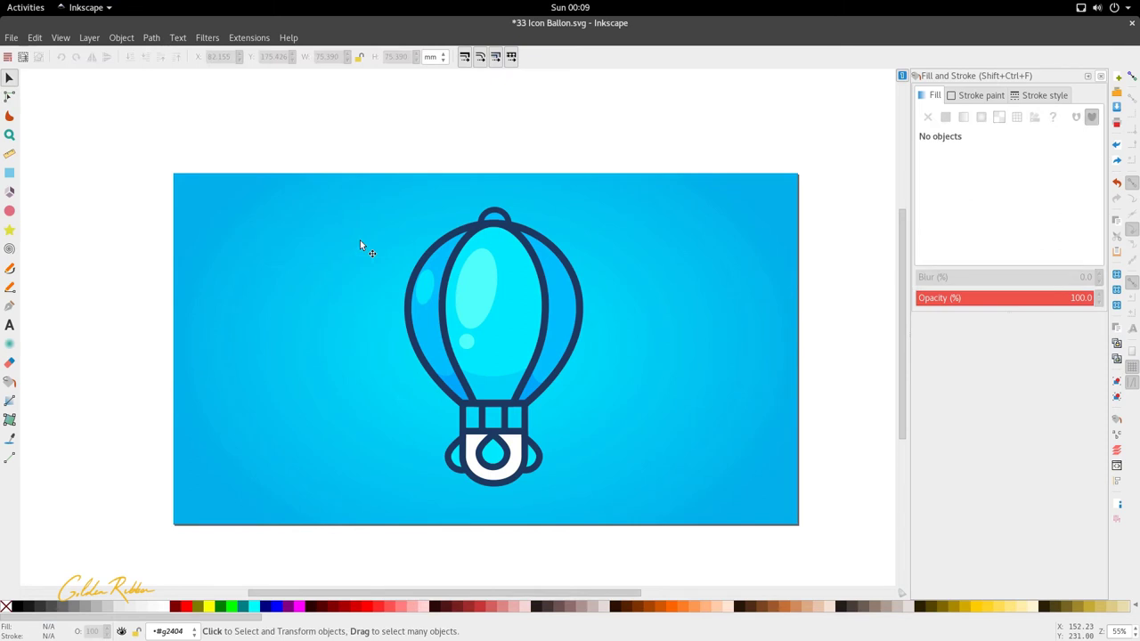
- Inspect the nodes of a balloon panel and the outer body shape
click(432, 311)
key(n)
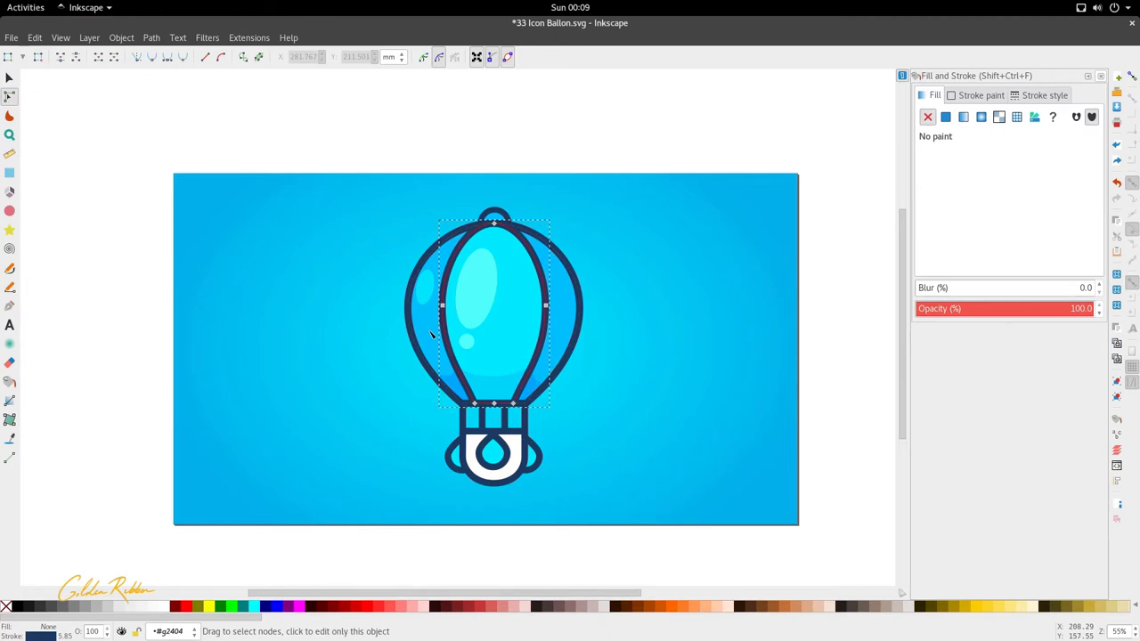
click(431, 335)
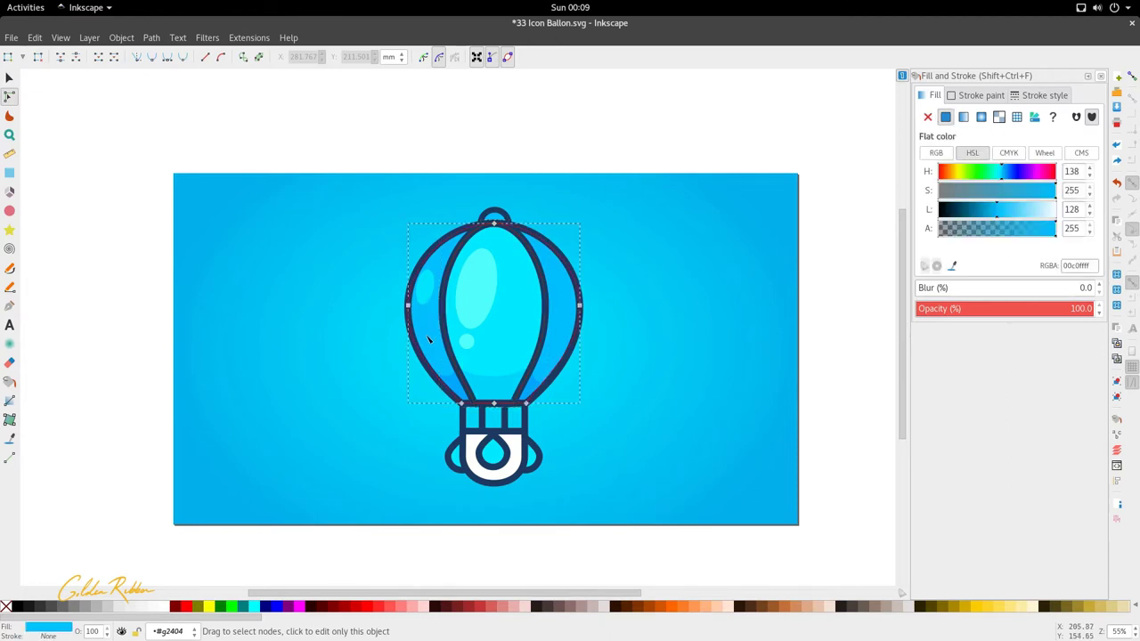
ctrl+scroll(431, 336, up, 1)
ctrl+scroll(677, 327, down, 2)
key(s)
- Select the 508 × 285.750 mm background rectangle, undoing an accidental move
click(695, 329)
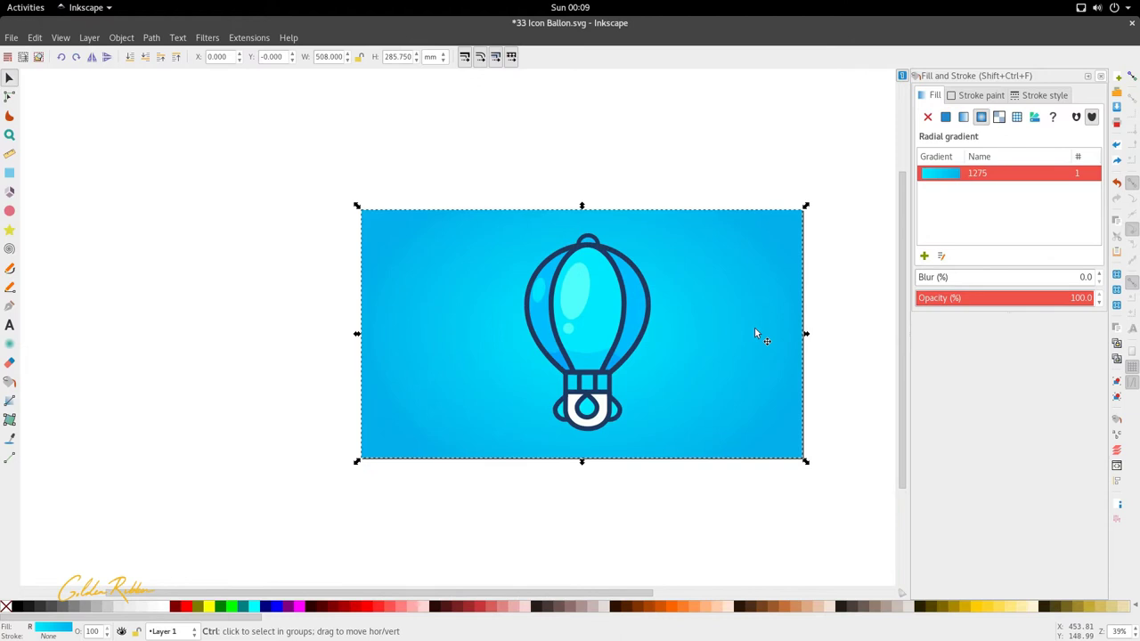
drag(754, 328, 532, 329)
key(r)
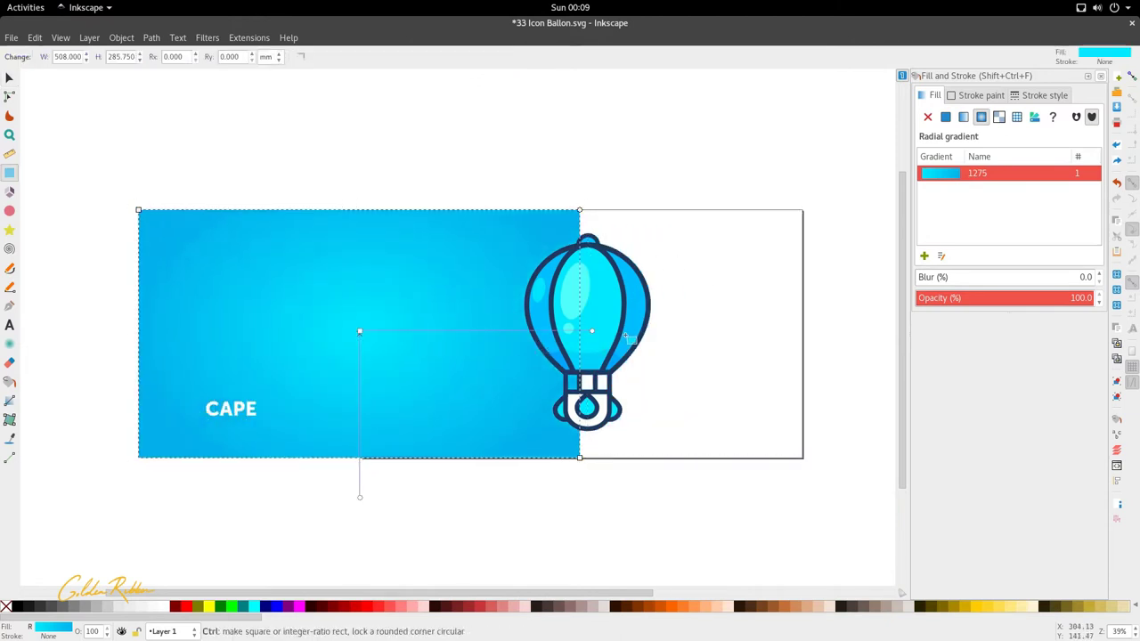
key(ctrl+z)
key(s)
click(659, 388)
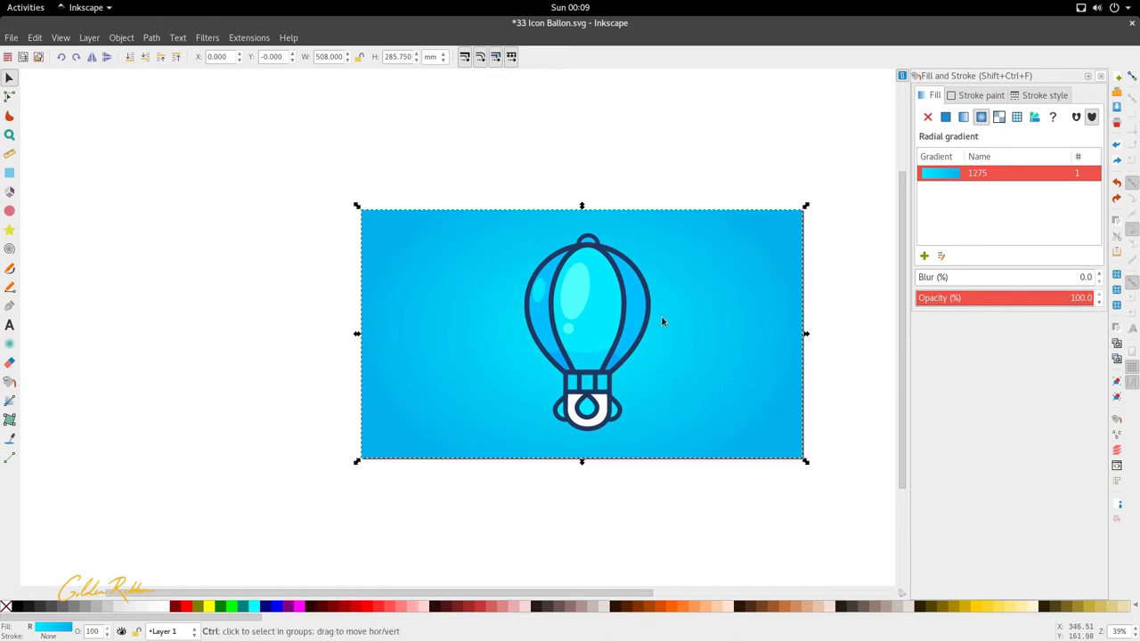
- Nudge the background's radial gradient centre slightly up and right
ctrl+scroll(660, 315, up, 1)
key(r)
ctrl+scroll(692, 351, down, 1)
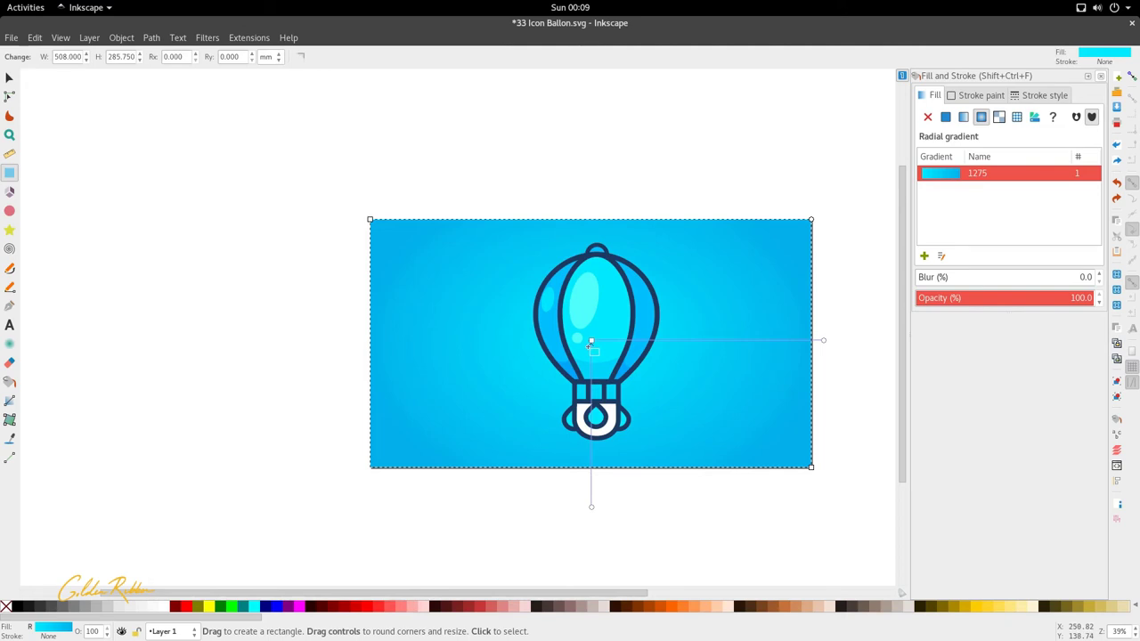
drag(590, 341, 596, 336)
ctrl+scroll(694, 360, up, 2)
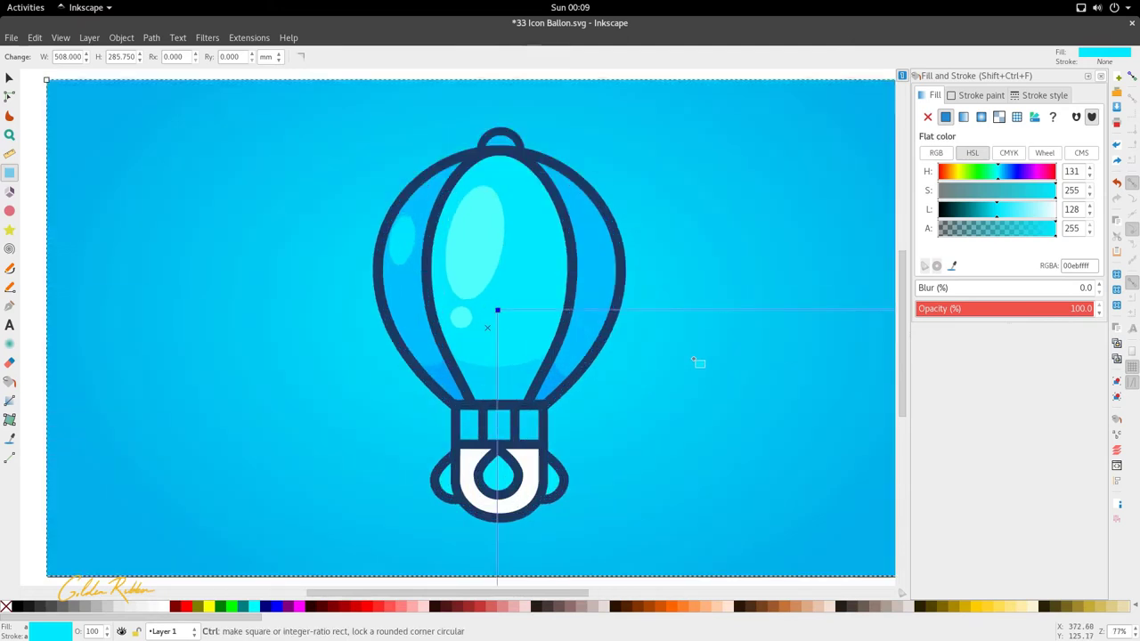
scroll(514, 348, down, 2)
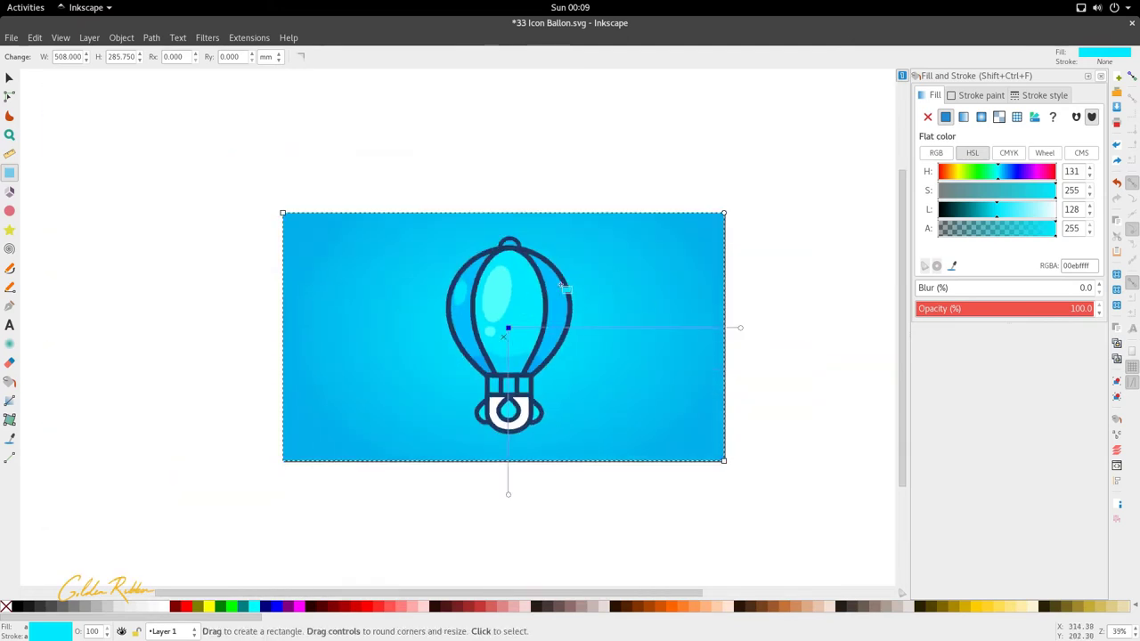
scroll(570, 319, up, 1)
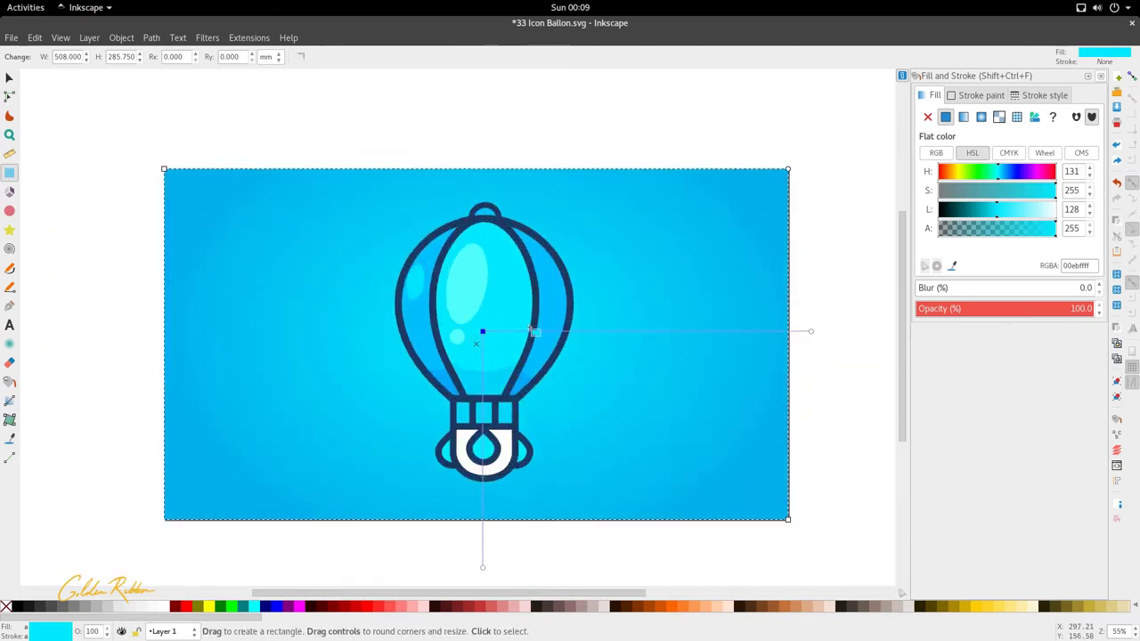
key(s)
scroll(605, 318, down, 2)
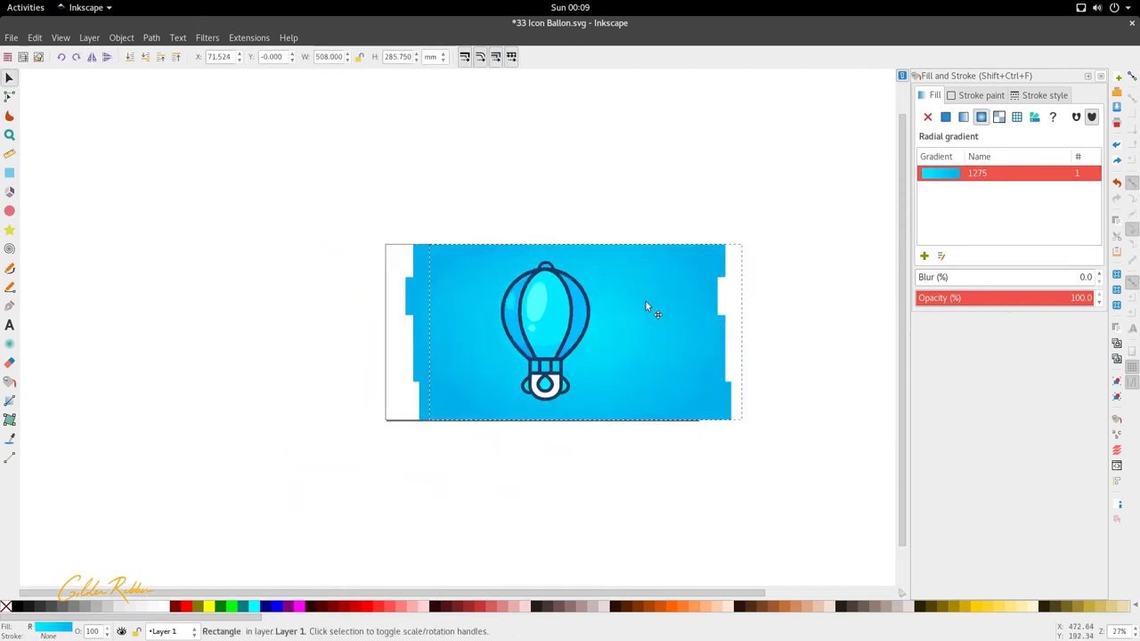
scroll(628, 333, up, 2)
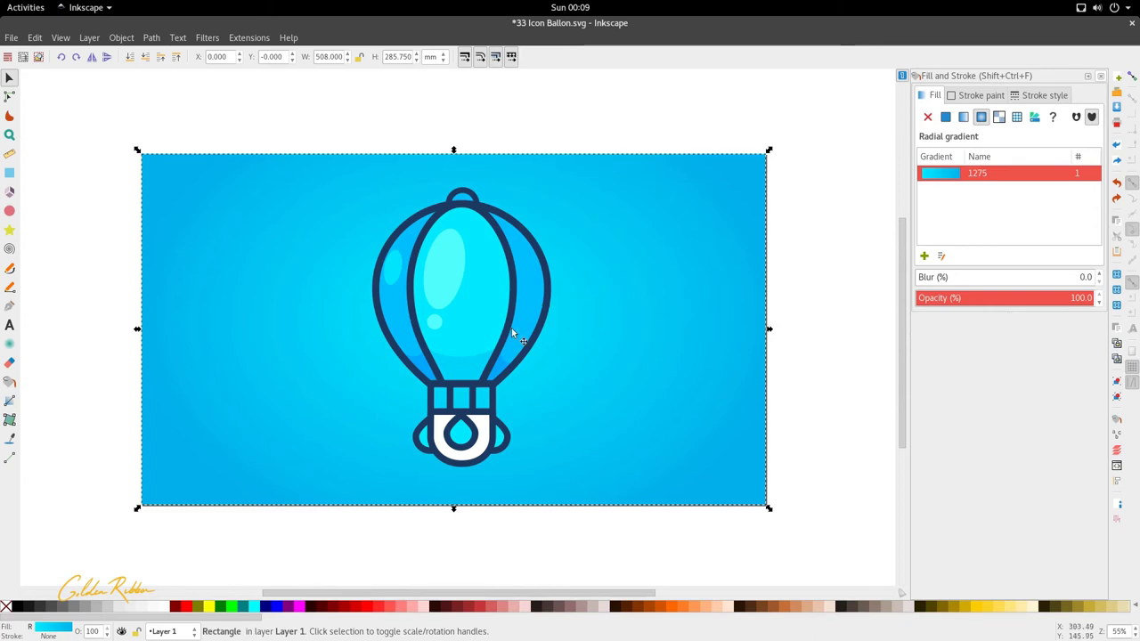
scroll(455, 370, up, 1)
- Select the balloon's middle body section and view its nodes
key(Escape)
ctrl+click(469, 314)
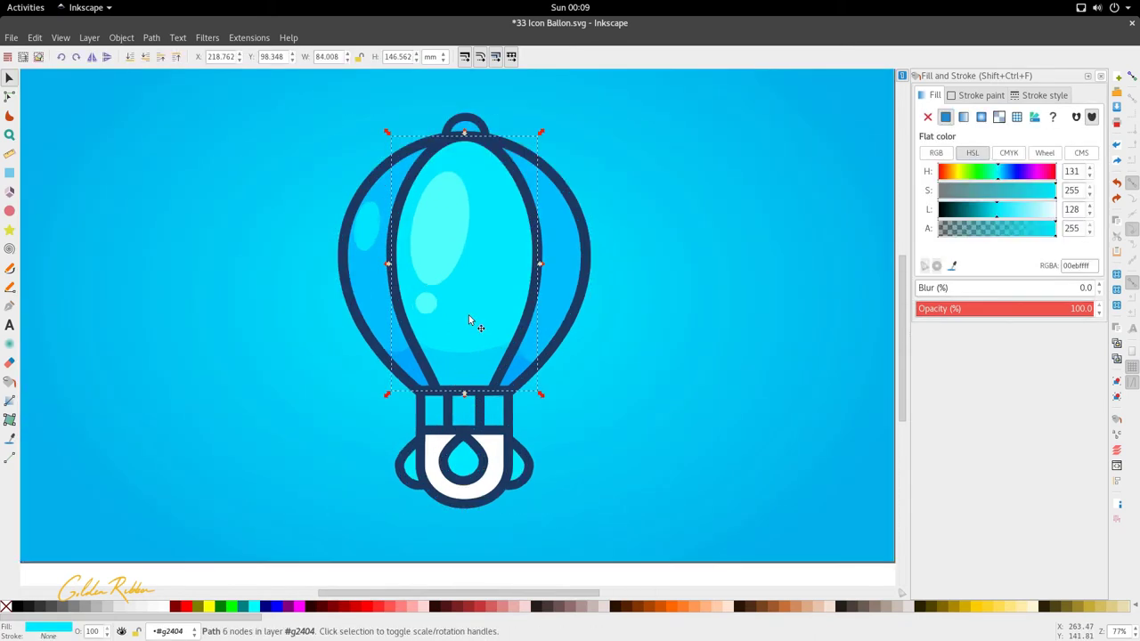
key(n)
scroll(525, 347, up, 3)
key(s)
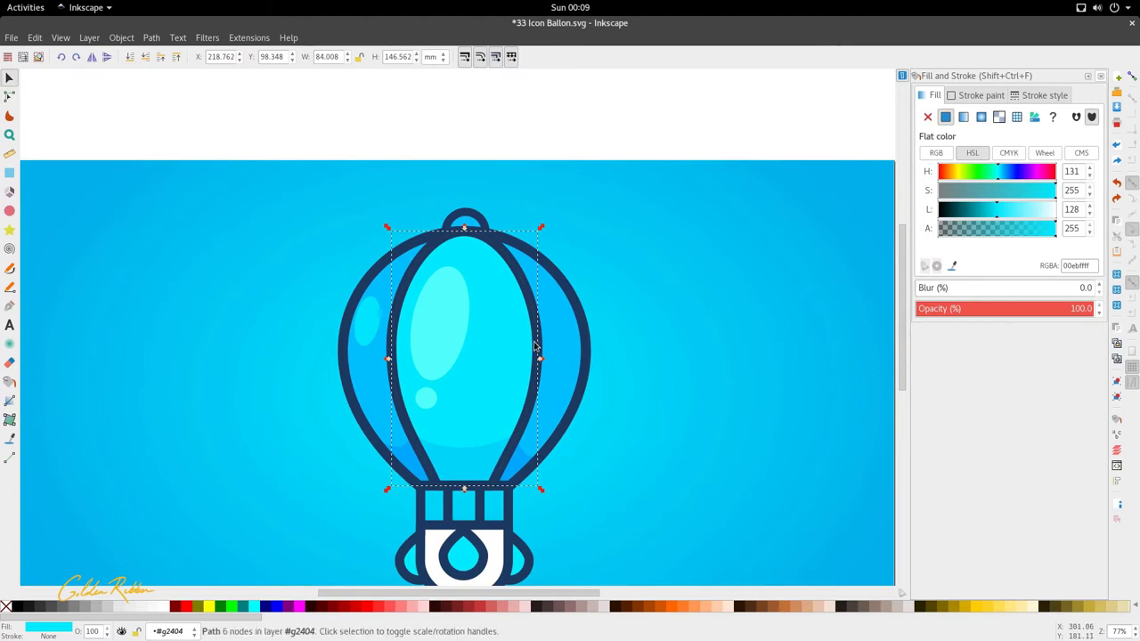
scroll(534, 346, up, 1)
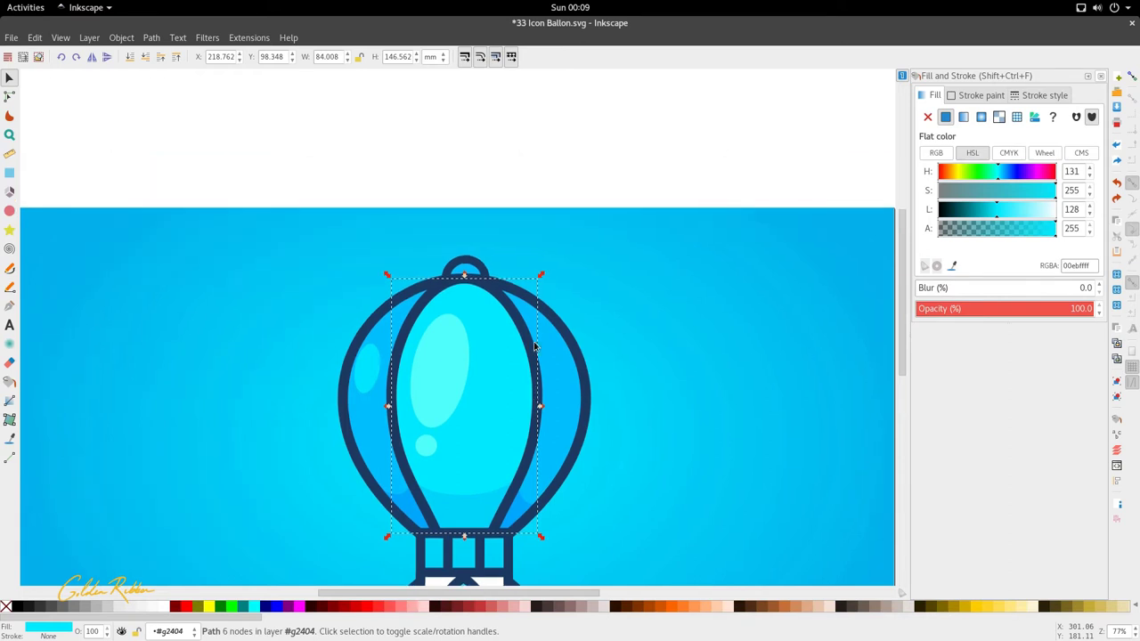
scroll(534, 345, down, 2)
- Raise the outer body shape to the top, move it above the page, and fill it 00ebff cyan
click(549, 359)
key(Home)
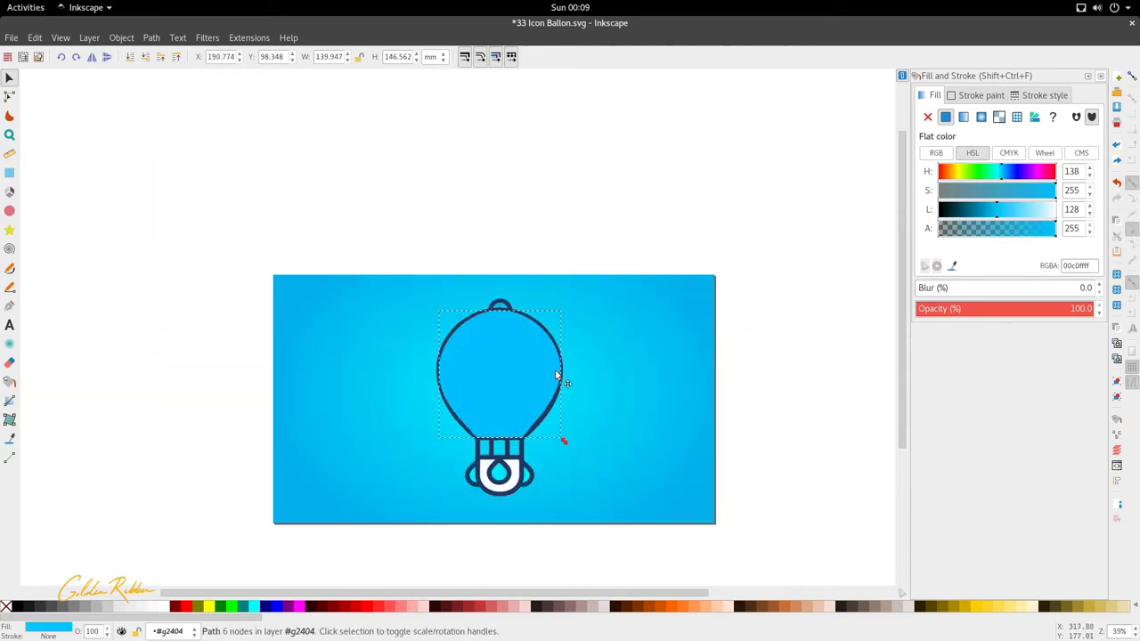
drag(557, 375, 504, 210)
key(d)
click(517, 396)
key(s)
- Give the lifted body a dark navy 1d3b61 outline picked from the canvas
scroll(504, 213, up, 2)
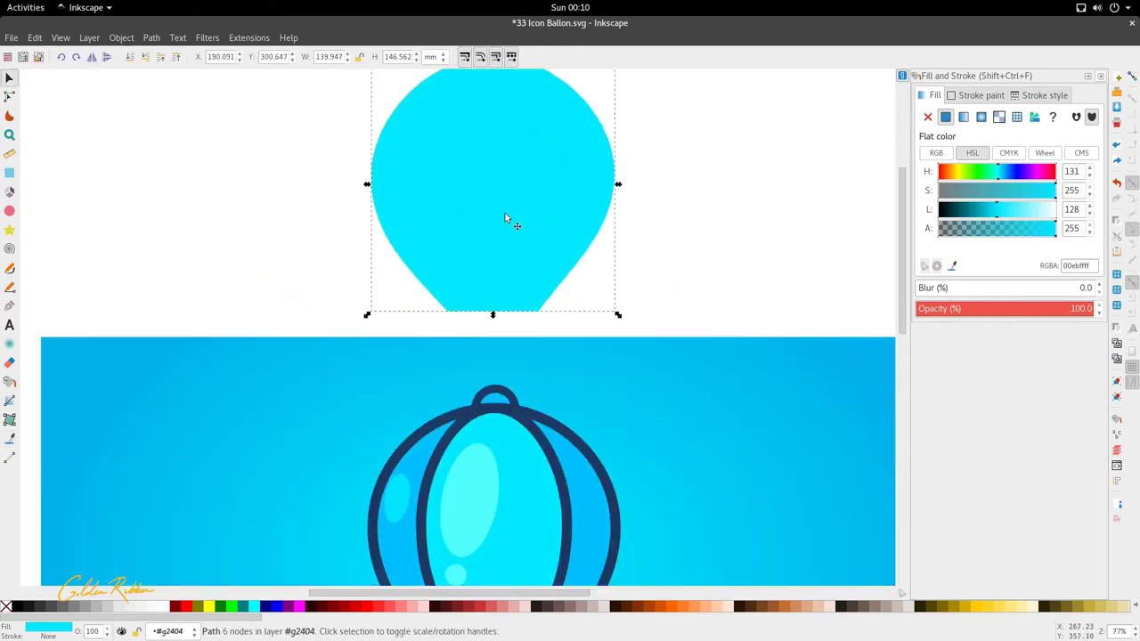
key(n)
scroll(543, 237, up, 1)
key(d)
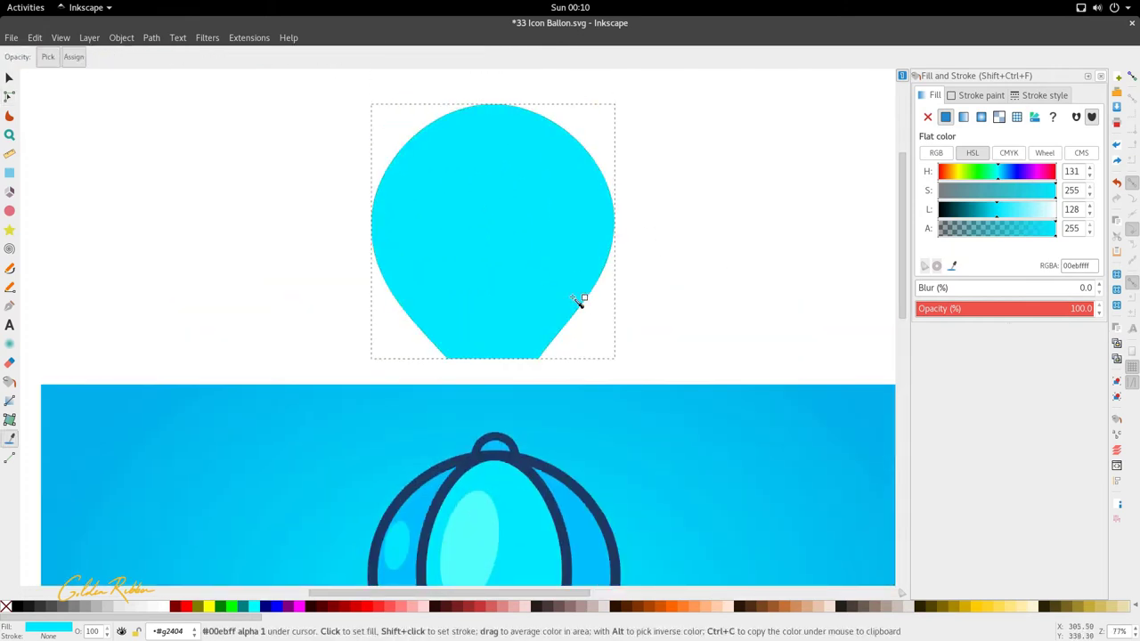
shift+click(568, 479)
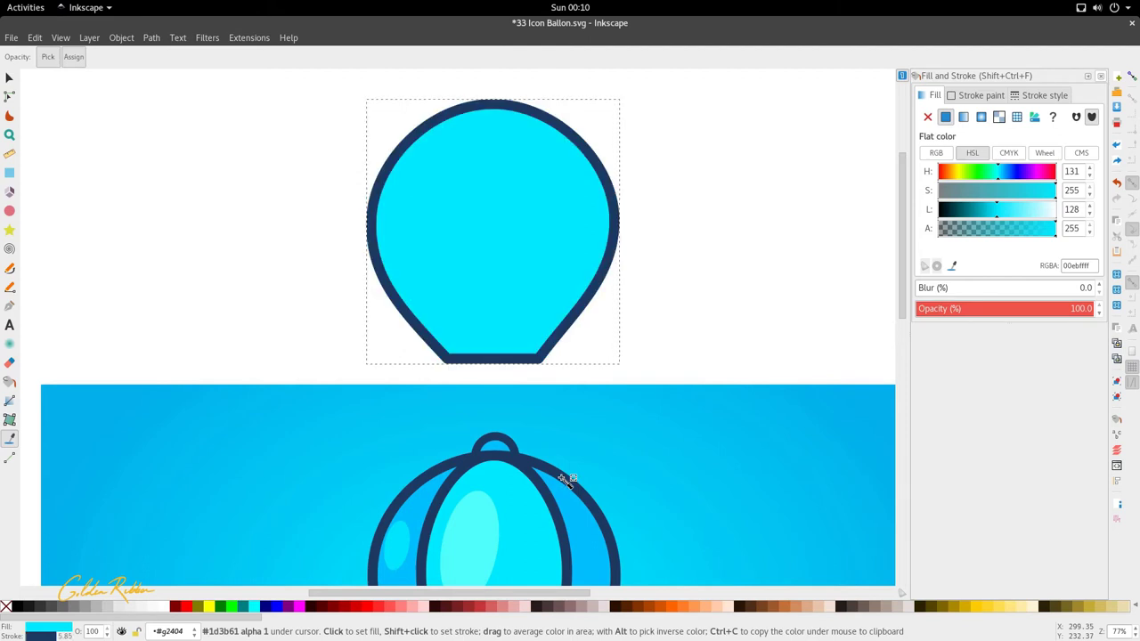
scroll(611, 275, up, 2)
- Drag the bottom-right node's handle to reshape the curve, keeping a 6-node 145.795 × 152.411 mm path
key(s)
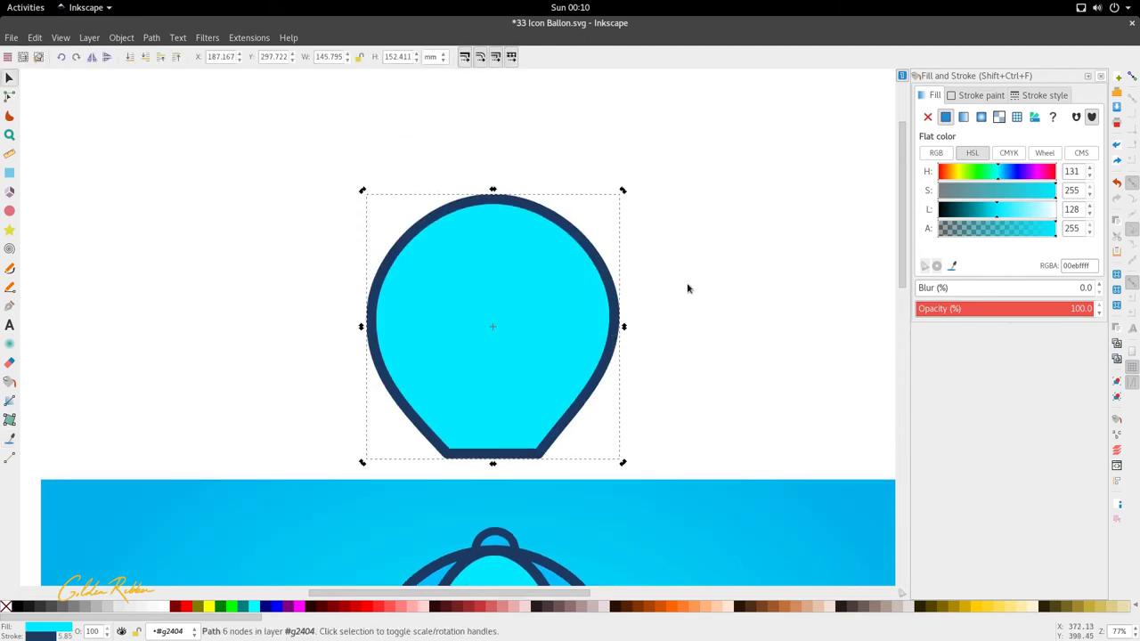
key(n)
key(s)
key(n)
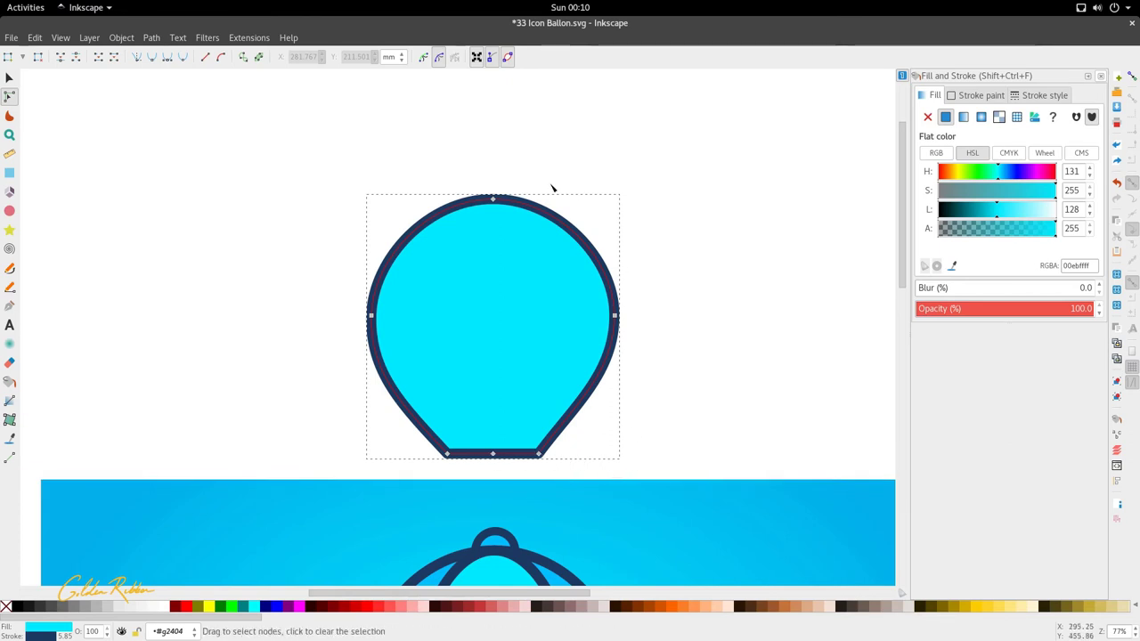
click(539, 454)
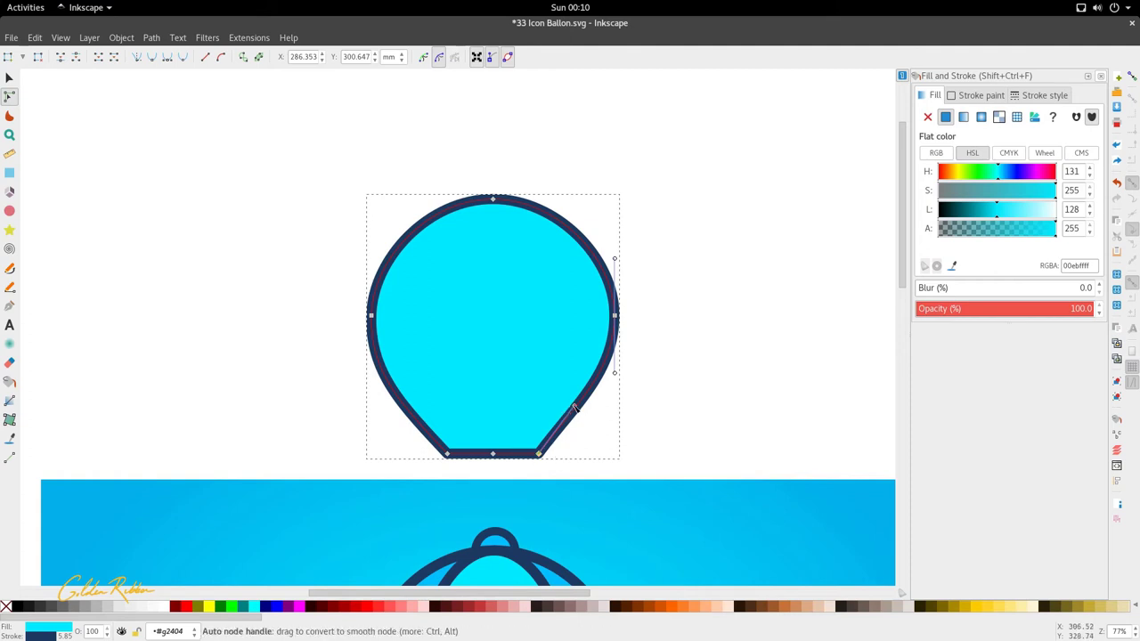
drag(574, 408, 579, 413)
key(s)
scroll(511, 351, down, 1)
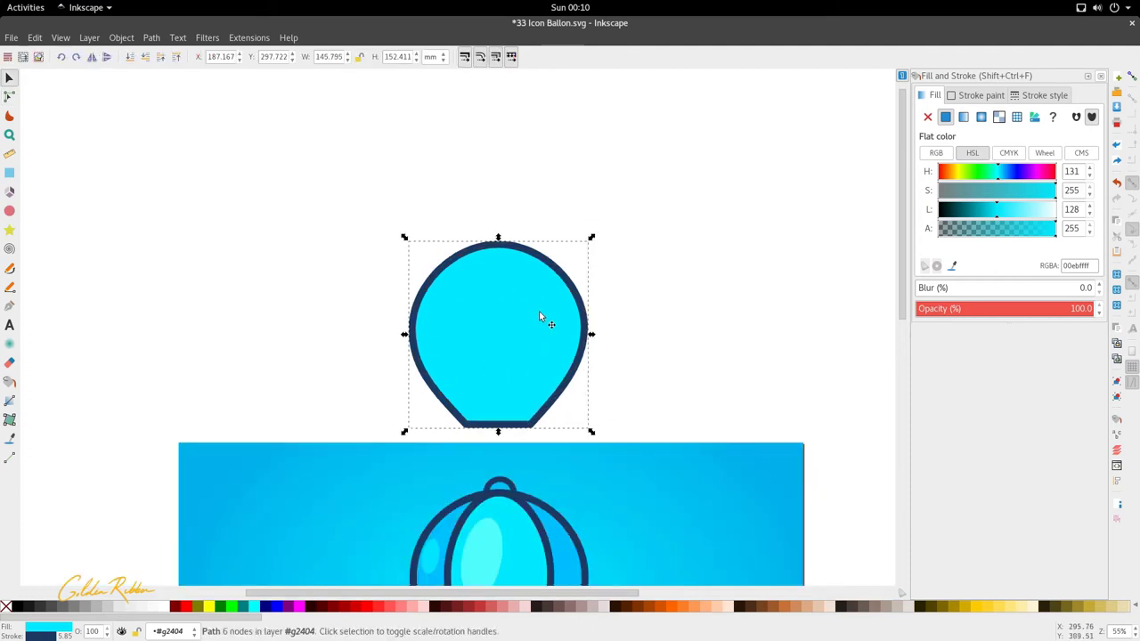
key(n)
scroll(534, 312, up, 2)
key(s)
scroll(528, 267, down, 2)
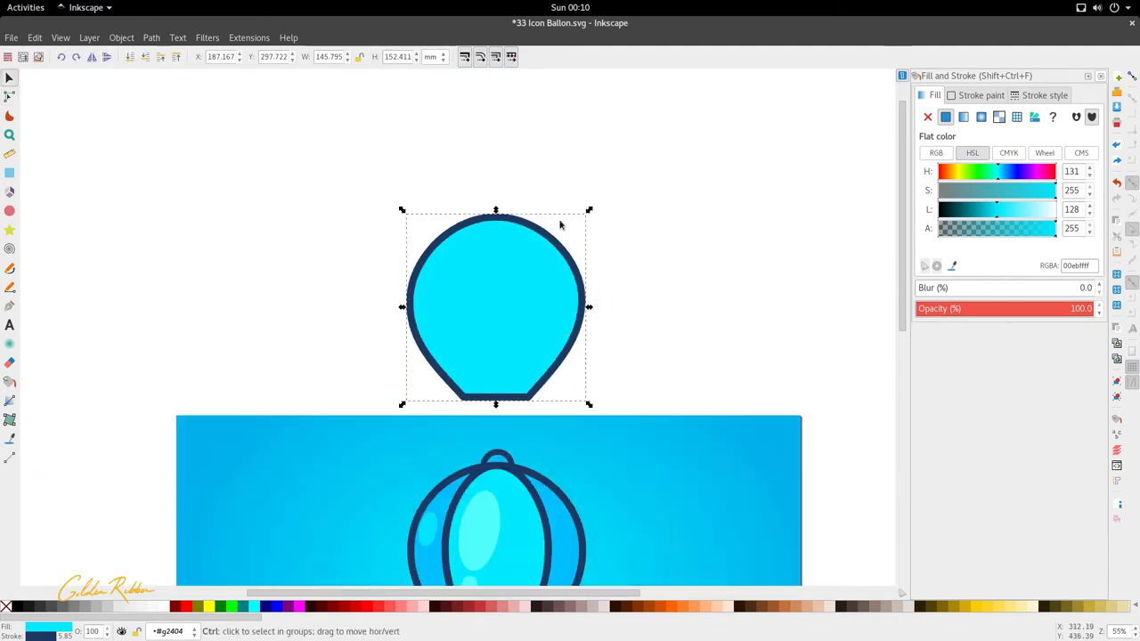
scroll(504, 269, up, 1)
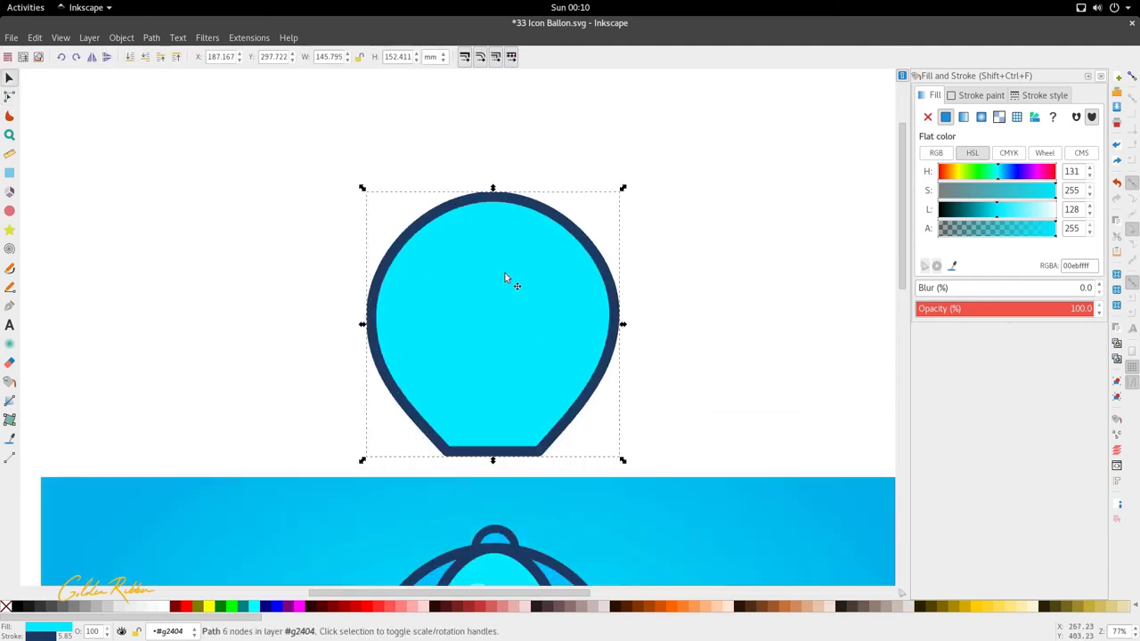
- Remove the outline from one of the stacked body copies, leaving it cyan fill only
drag(552, 274, 287, 280)
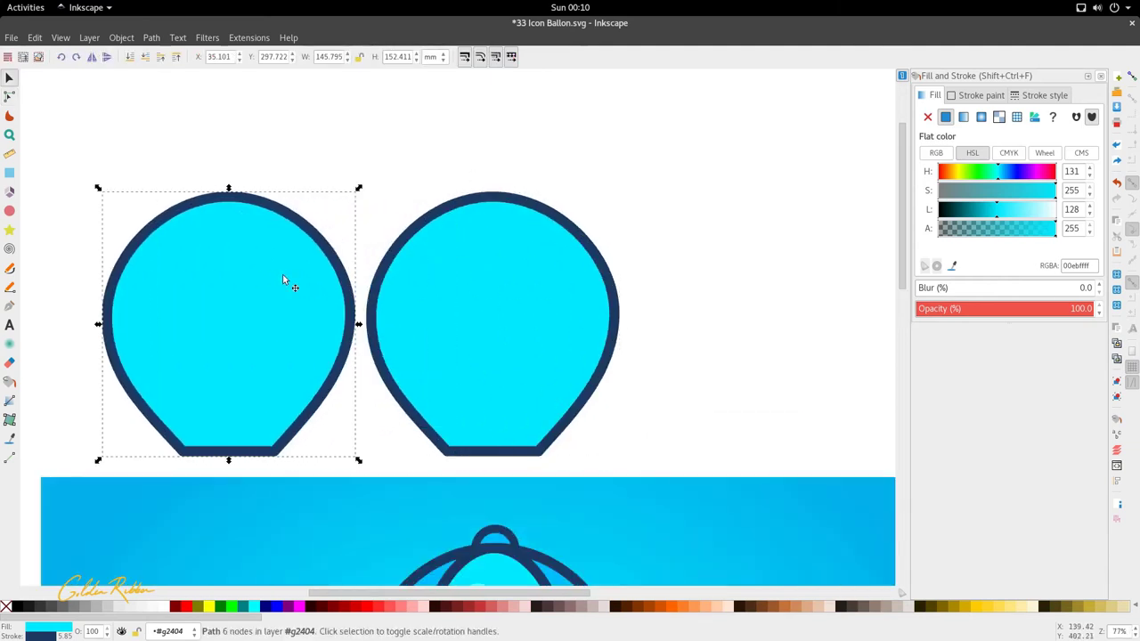
key(ctrl+z)
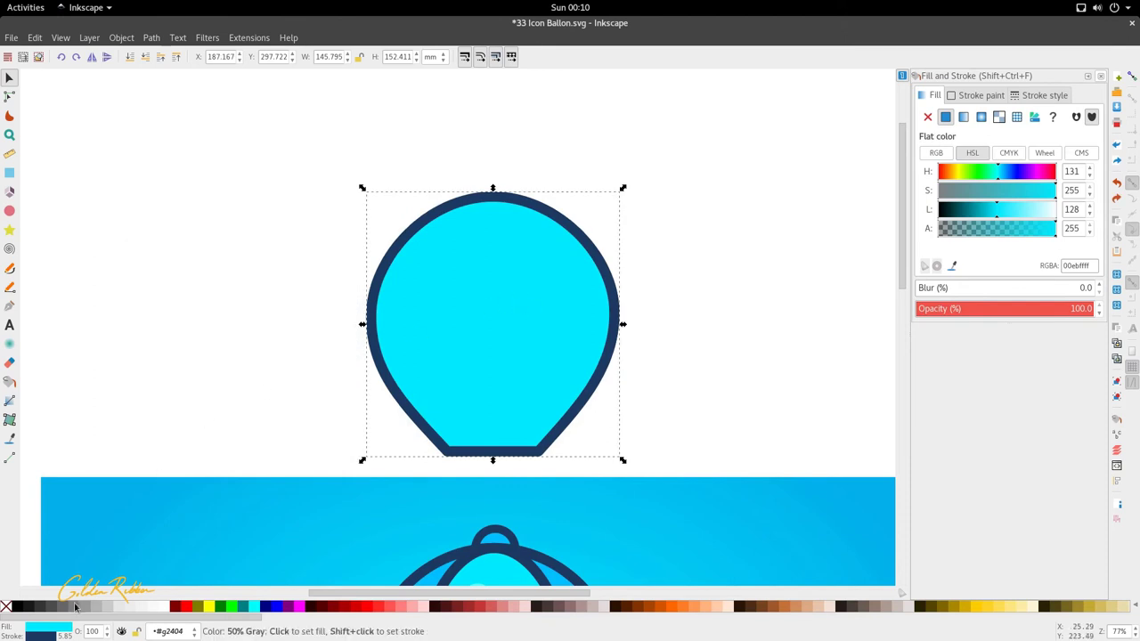
right_click(52, 635)
click(94, 632)
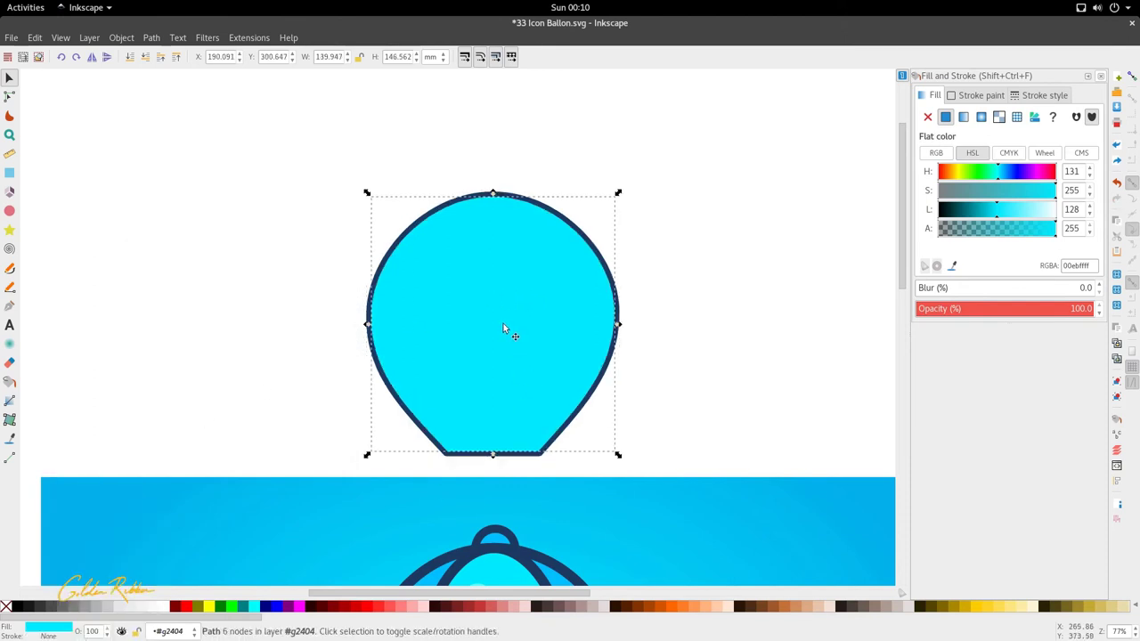
- Remove the fill from the other copy, leaving an unfilled navy 5.85 outline
drag(509, 330, 522, 394)
key(ctrl+z)
key(ctrl+z)
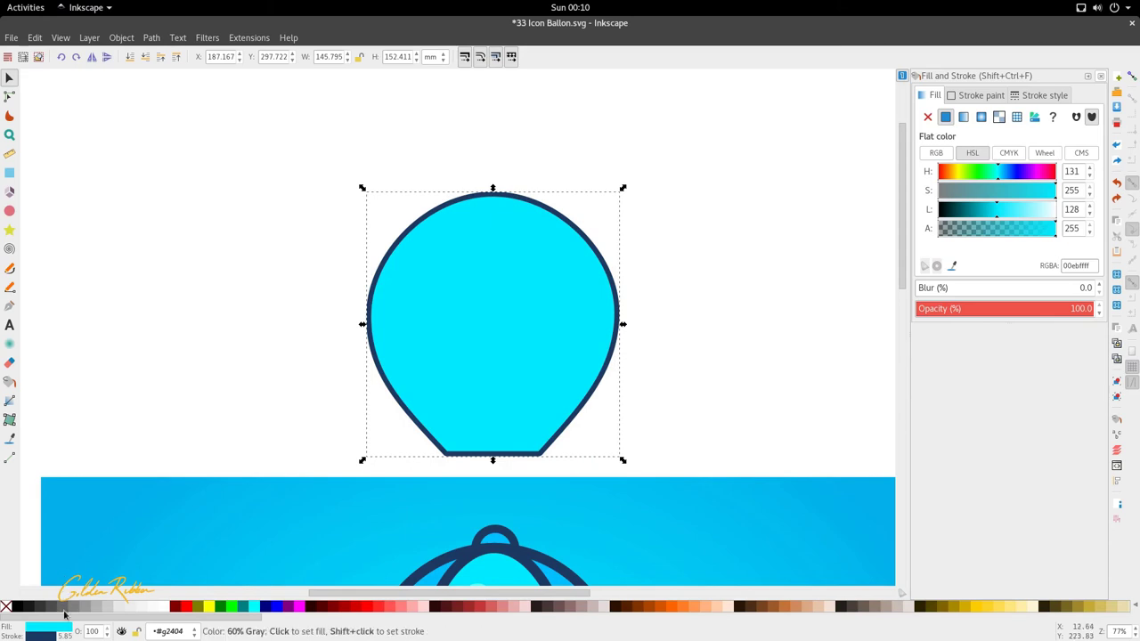
click(6, 606)
key(ctrl+z)
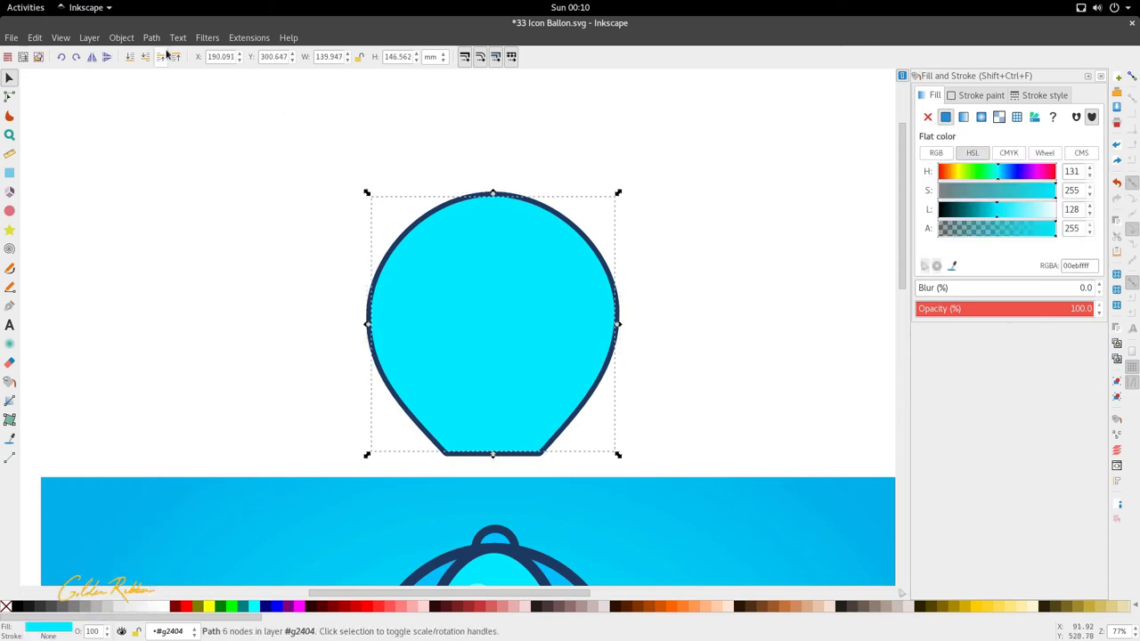
key(ctrl+z)
- Drag the outline copy aside to verify the split, undo the move, and reselect the outline
drag(553, 219, 330, 229)
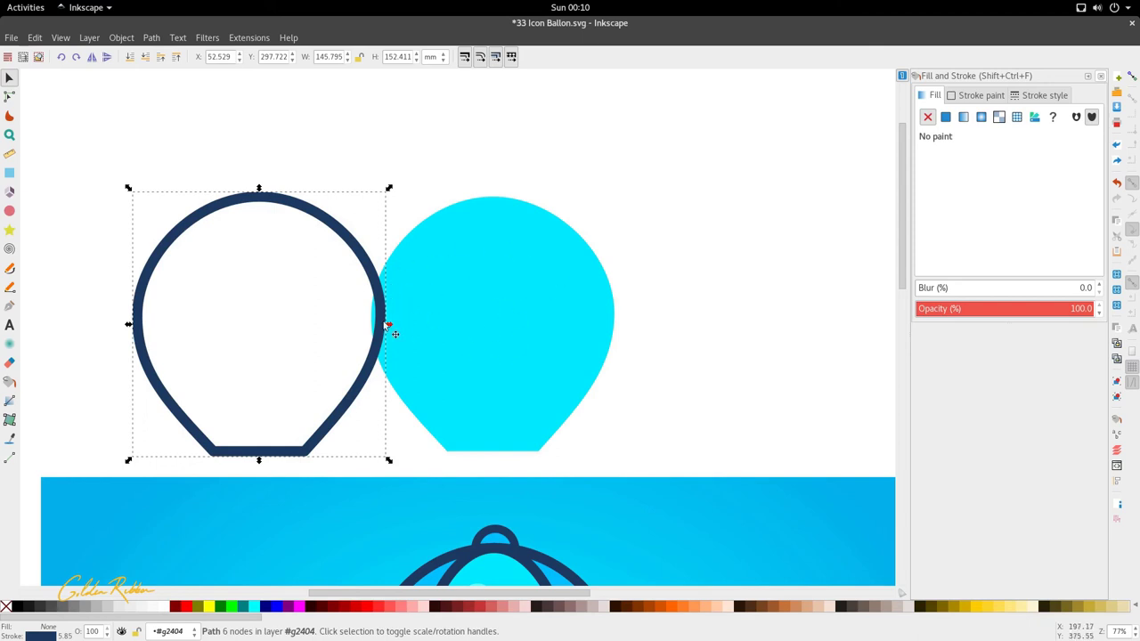
key(n)
click(546, 340)
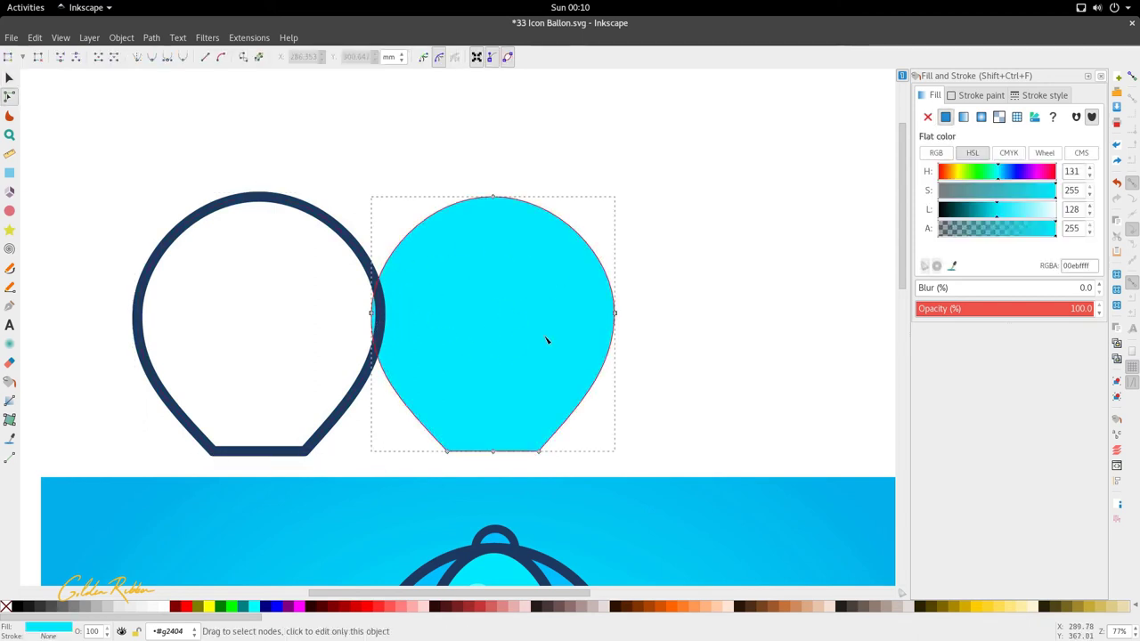
key(ctrl+z)
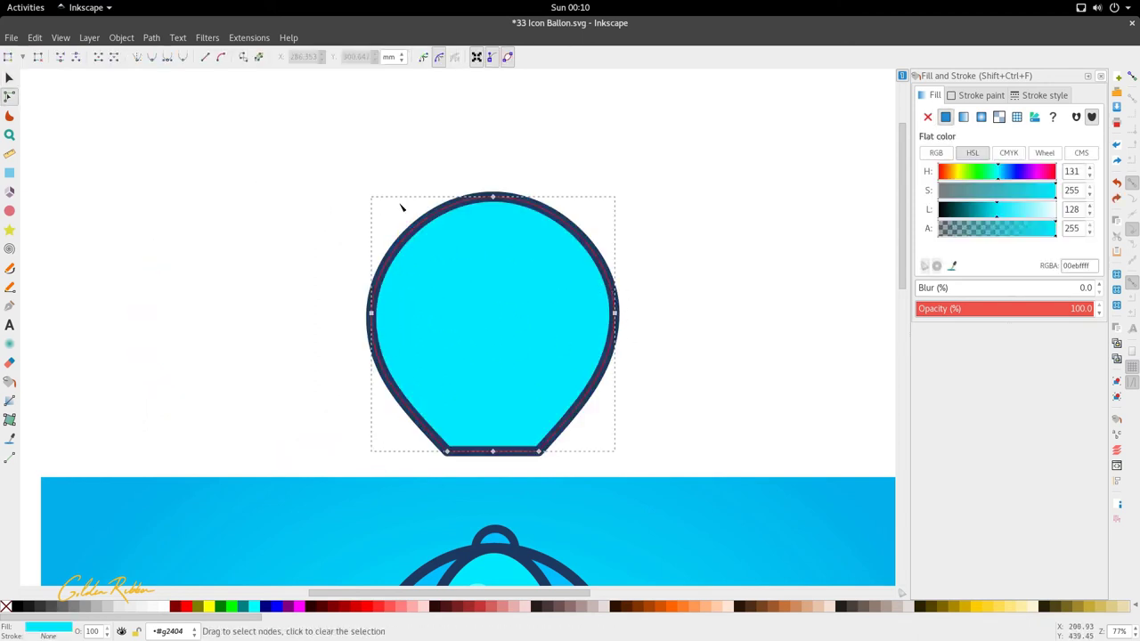
scroll(552, 310, down, 1)
key(s)
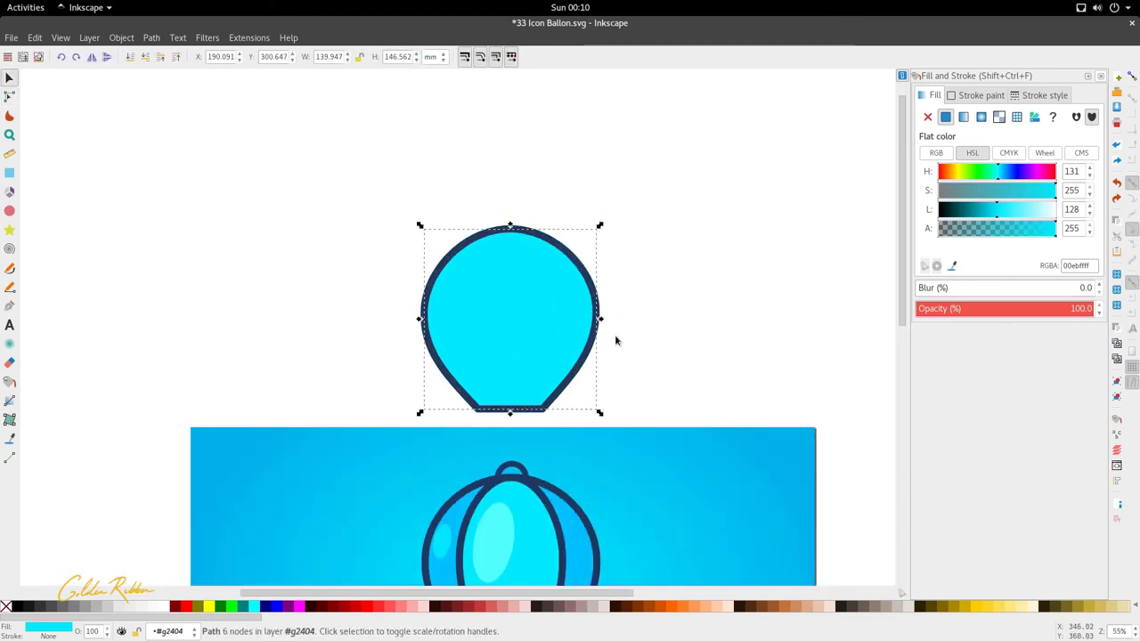
scroll(614, 334, up, 2)
double_click(570, 344)
scroll(552, 317, down, 1)
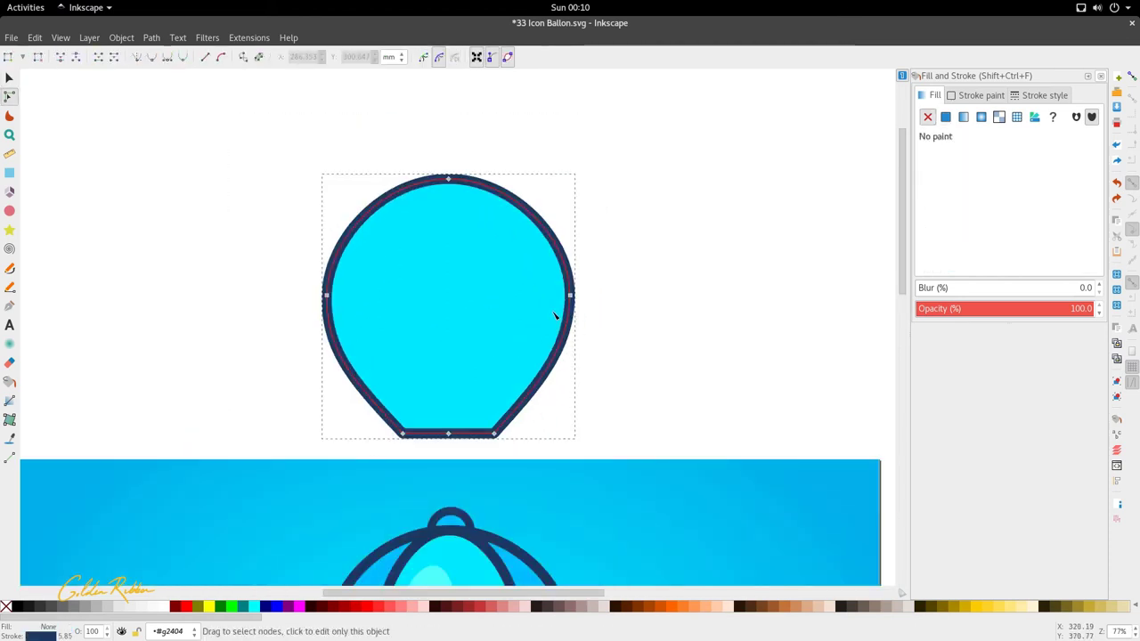
- Convert the navy outline's stroke into a filled path with Path > Stroke to Path
click(151, 37)
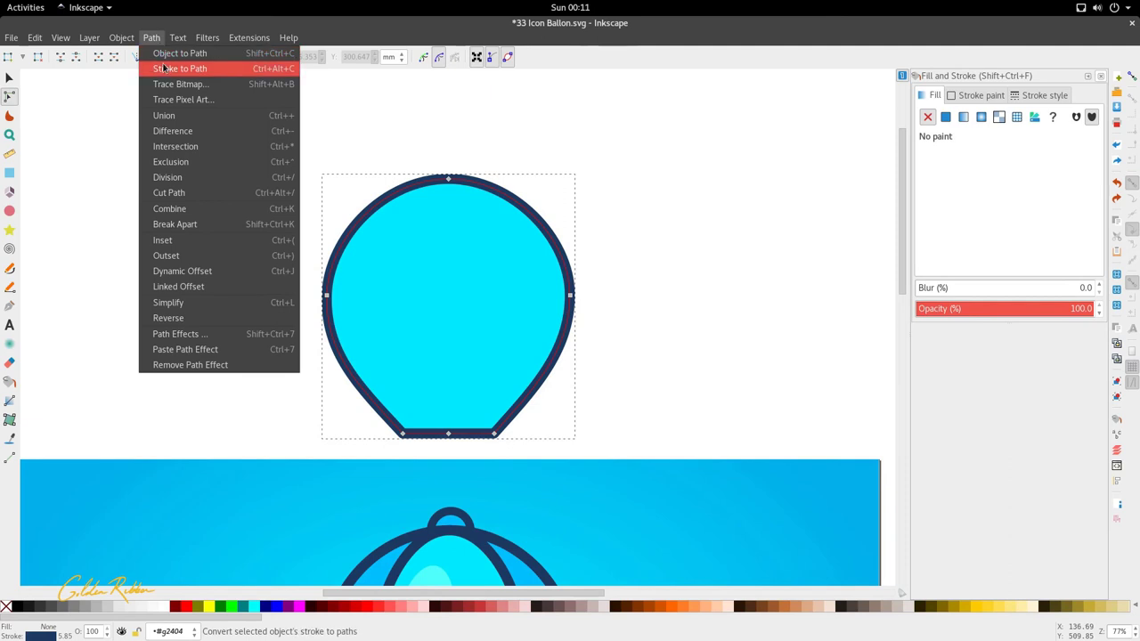
click(173, 68)
click(489, 146)
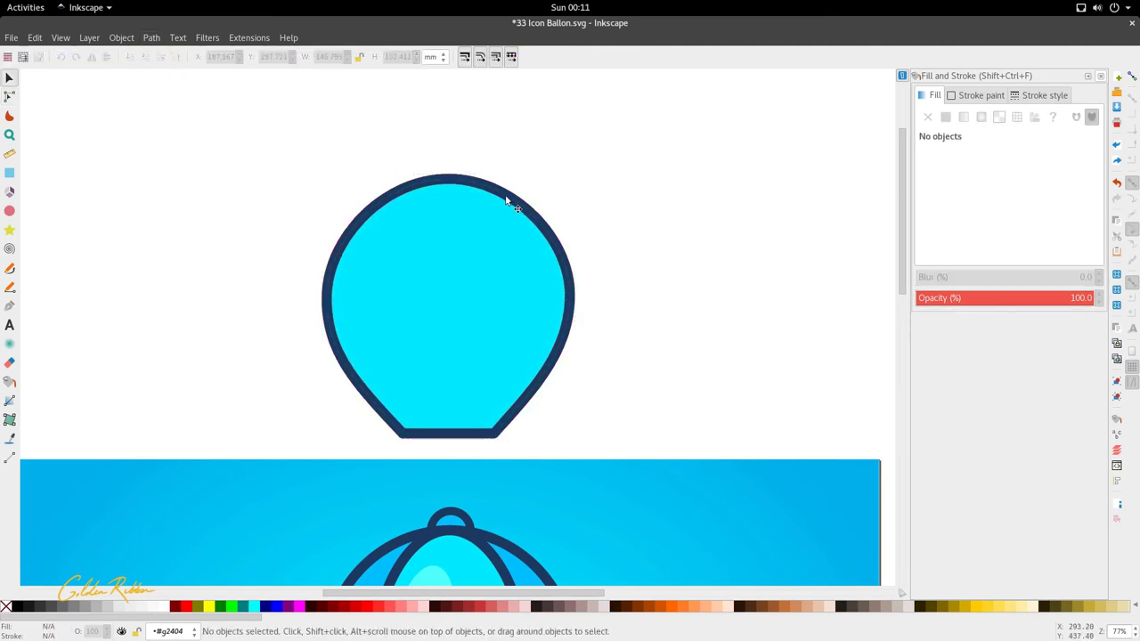
click(507, 200)
- Drag the converted outline aside to check it, undo the move, and inspect both paths
drag(505, 203, 334, 216)
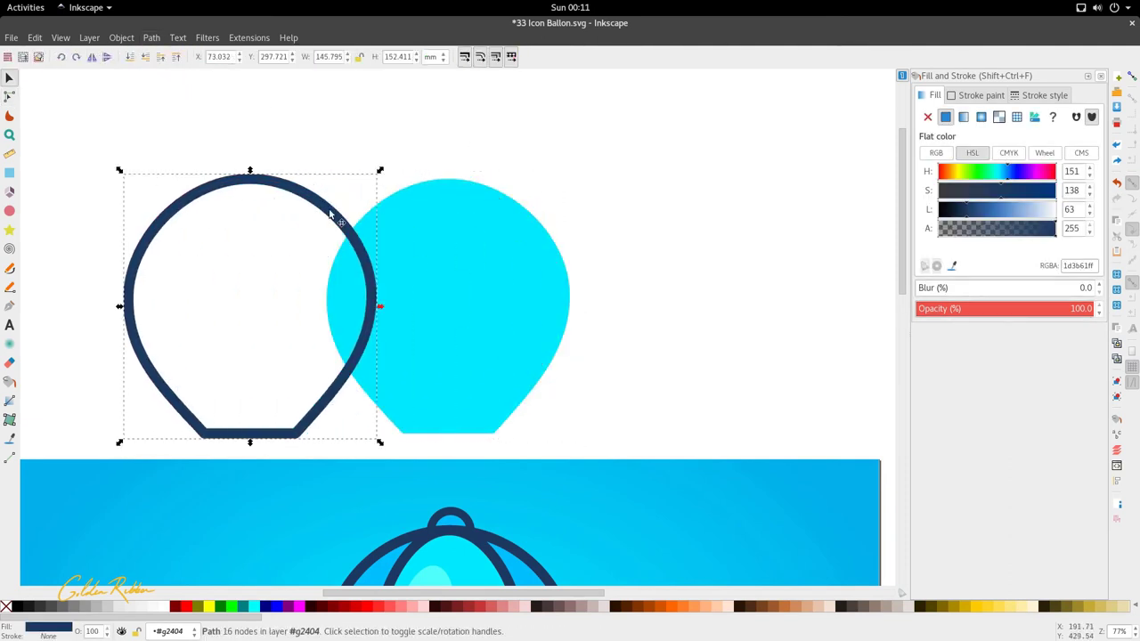
key(n)
click(501, 241)
key(ctrl+z)
key(s)
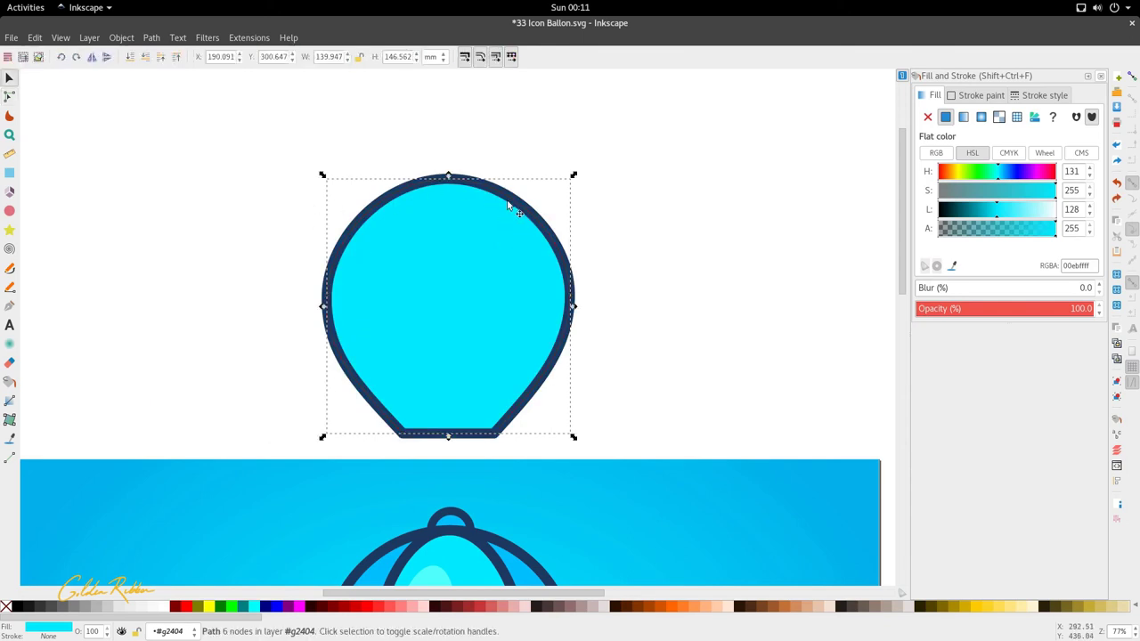
alt+click(514, 204)
key(n)
click(468, 324)
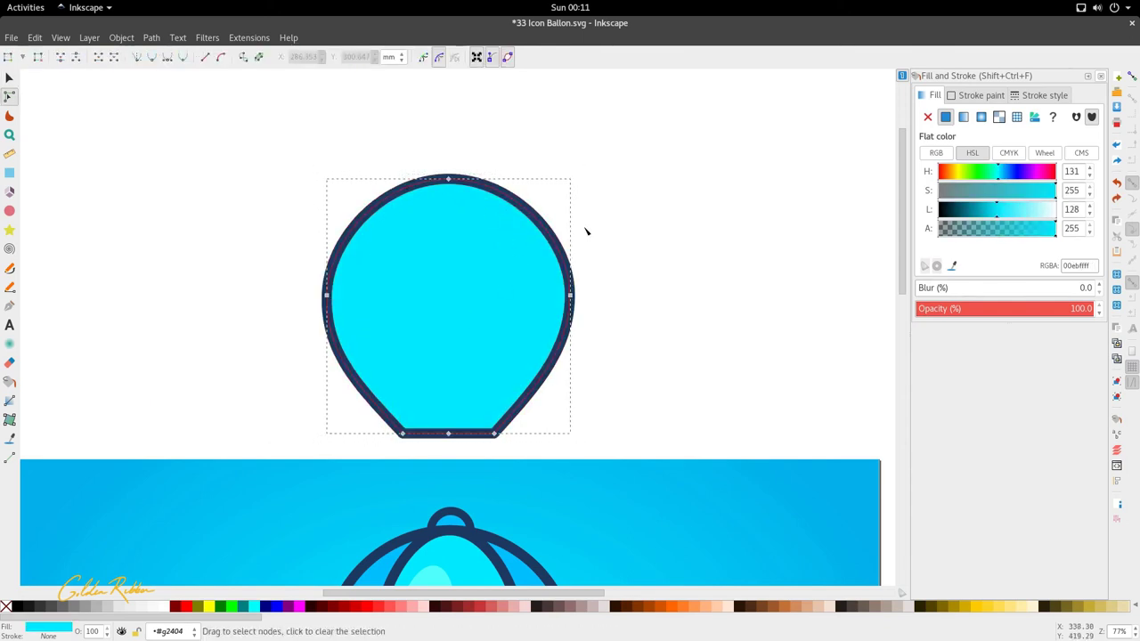
scroll(578, 241, down, 2)
key(s)
scroll(611, 318, up, 2)
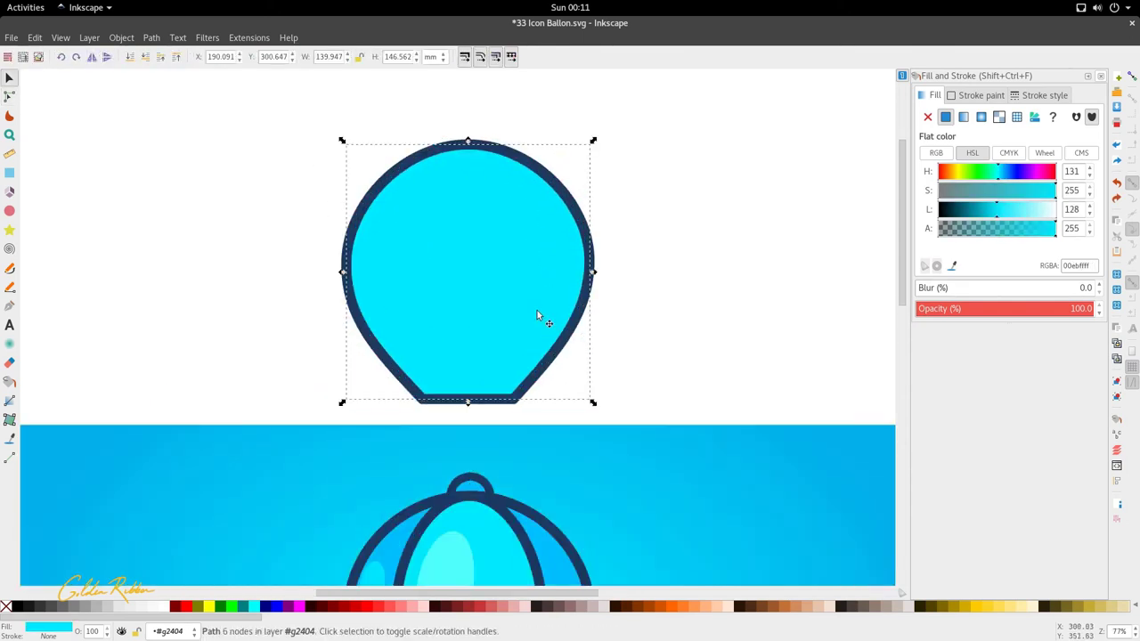